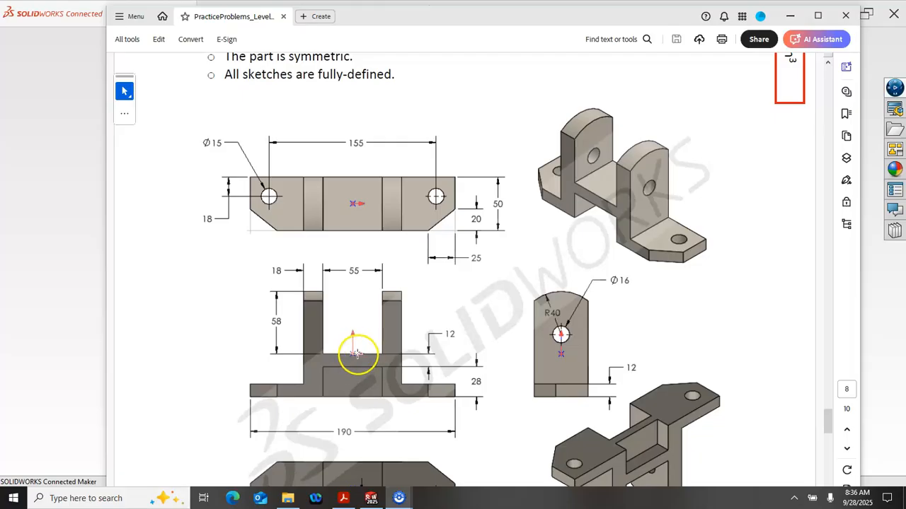
- Examine the Practice Problem 4.8 drawing: units, design intent, rib hint, and the dimensions in all of its views
scroll(361, 345, down, 3)
scroll(362, 345, up, 3)
scroll(361, 344, up, 5)
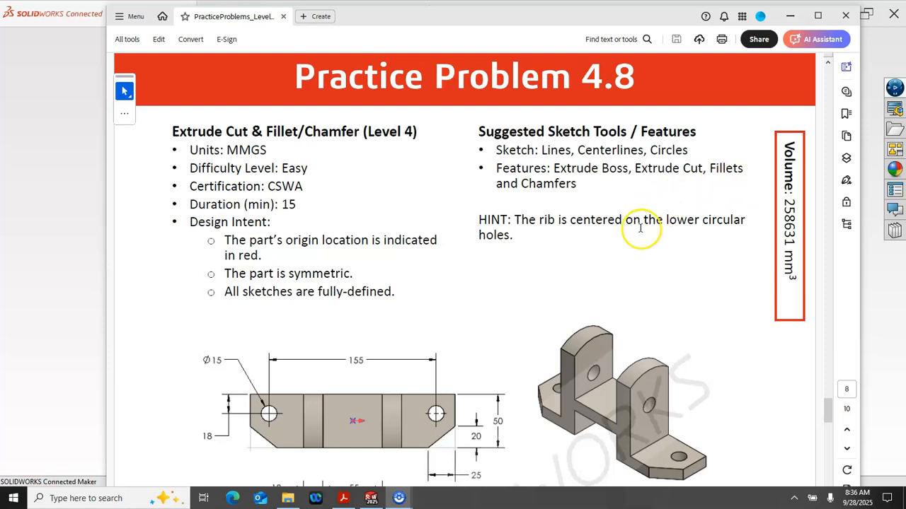
scroll(632, 235, down, 5)
scroll(632, 236, down, 4)
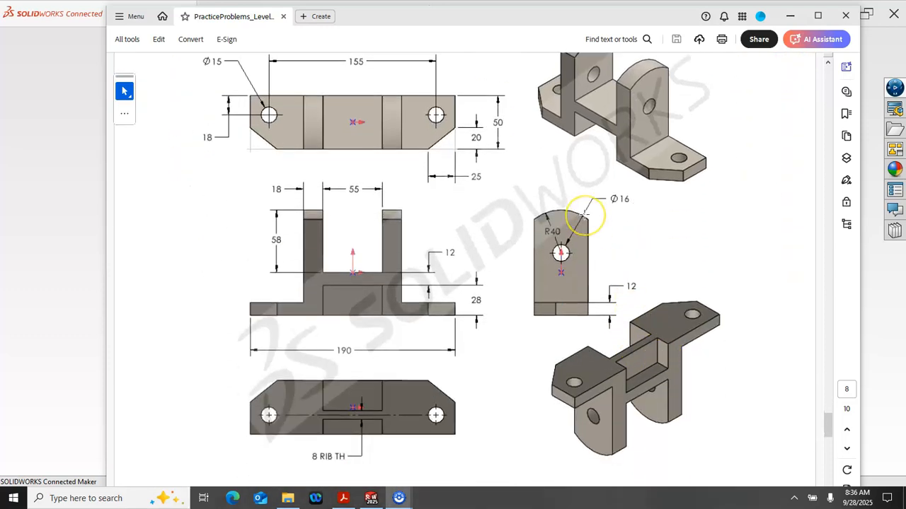
scroll(583, 212, up, 1)
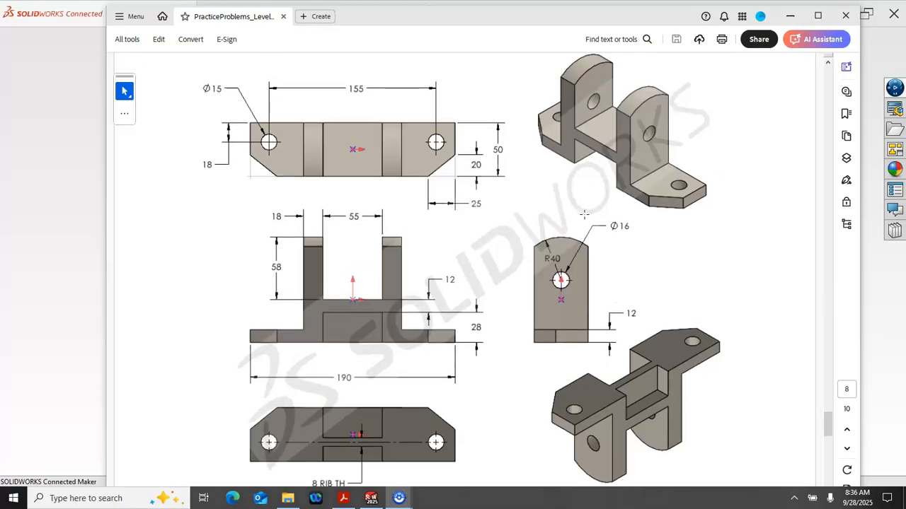
scroll(584, 212, down, 1)
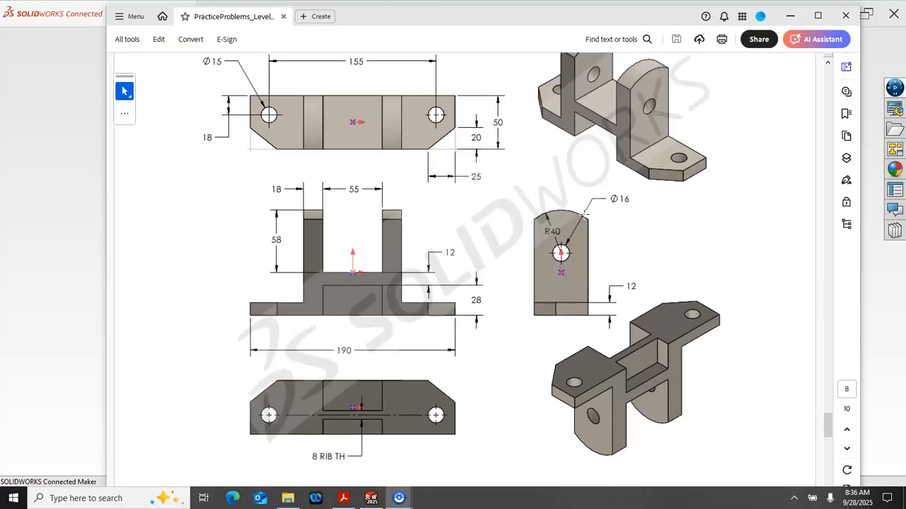
scroll(584, 212, up, 10)
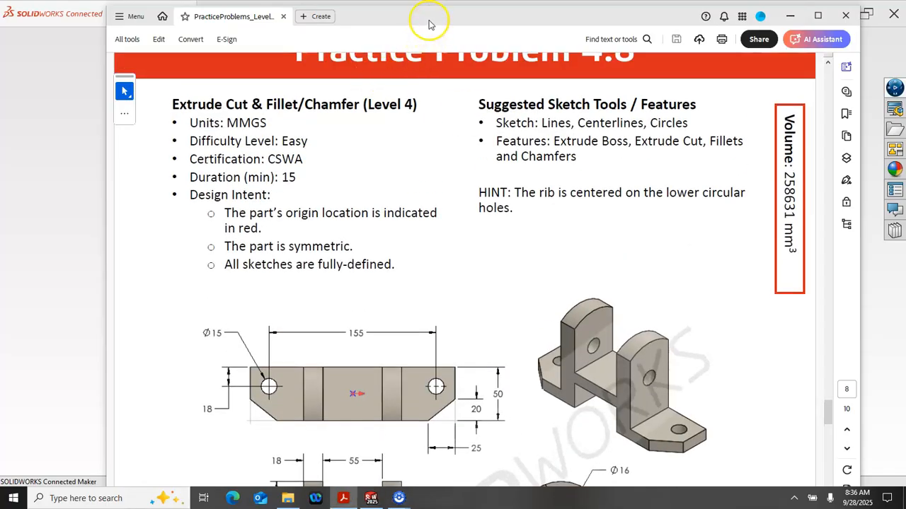
drag(429, 21, 420, 32)
scroll(425, 226, down, 10)
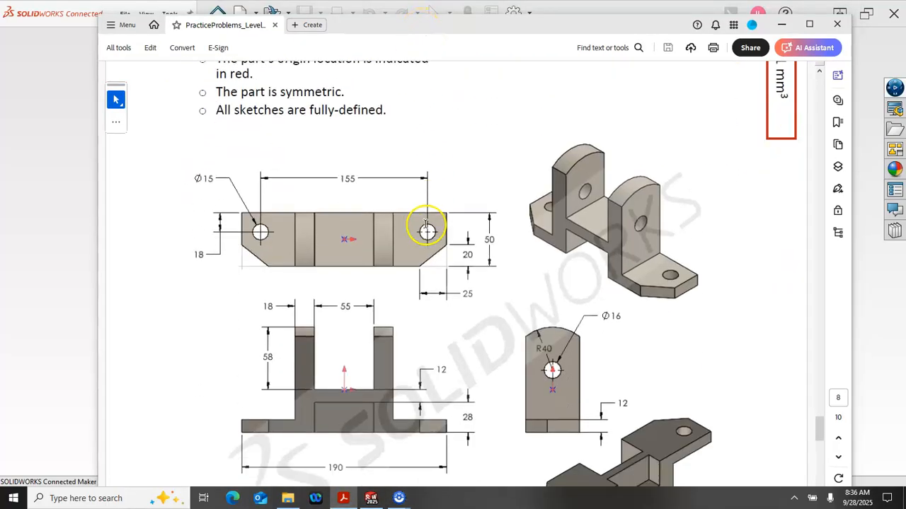
scroll(418, 227, up, 4)
scroll(426, 225, down, 4)
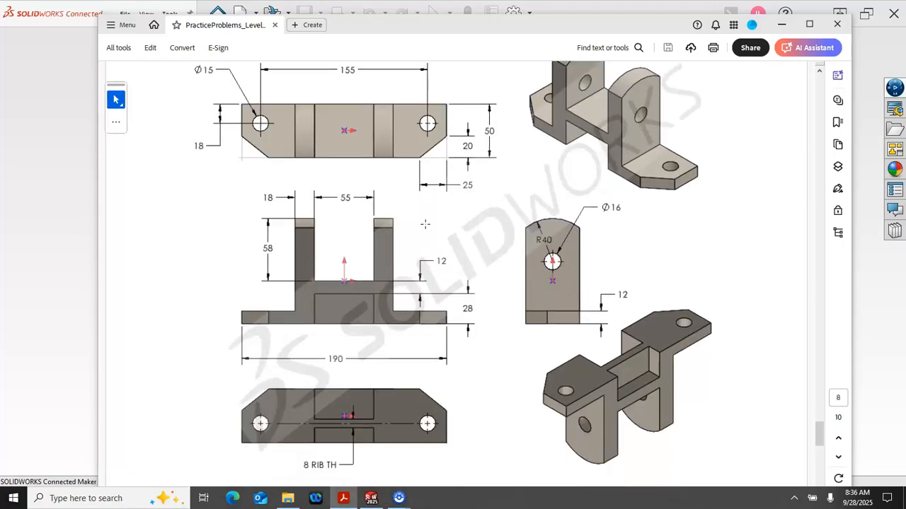
scroll(426, 224, up, 6)
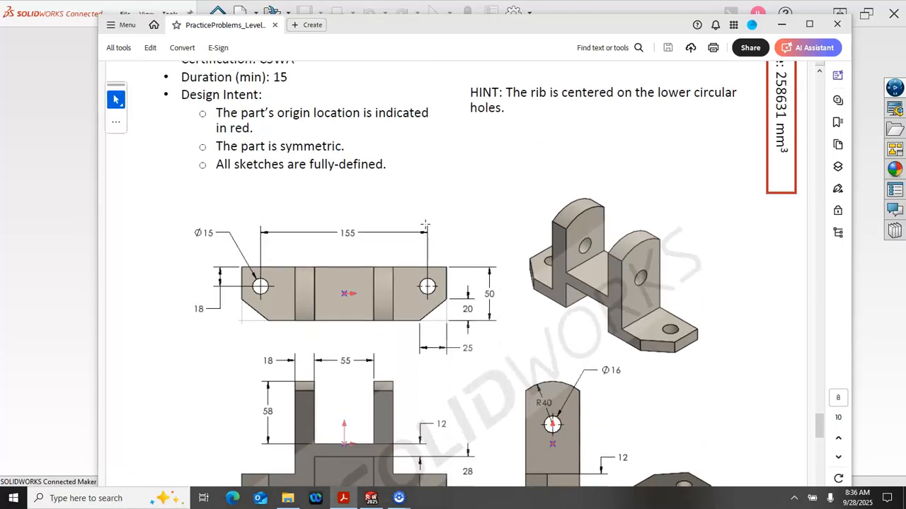
scroll(425, 225, down, 7)
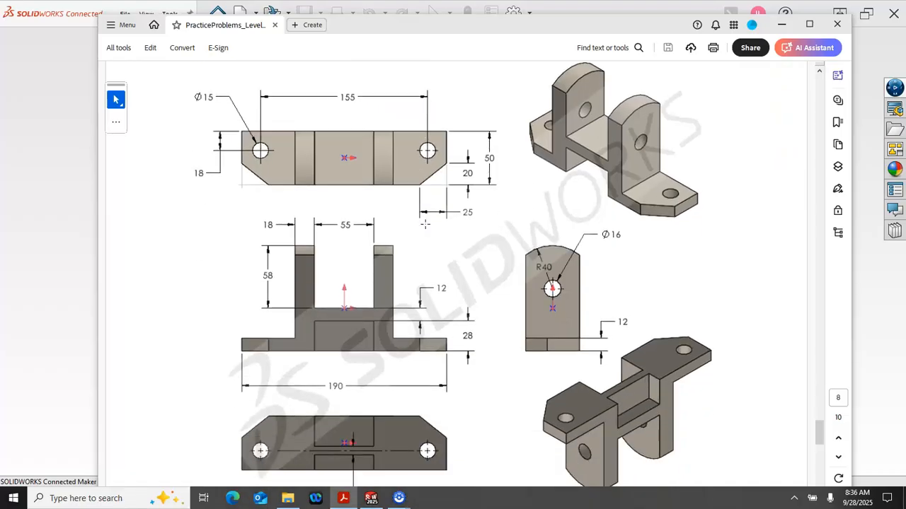
click(460, 302)
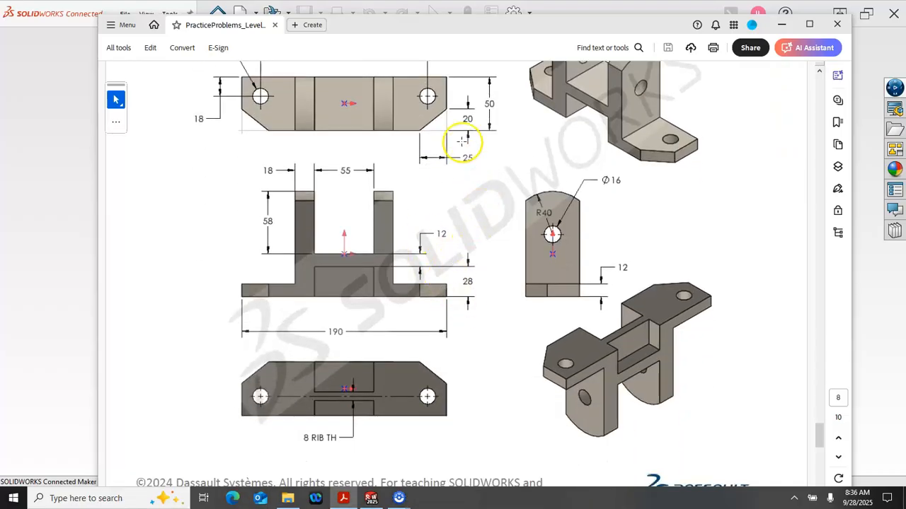
scroll(456, 122, up, 1)
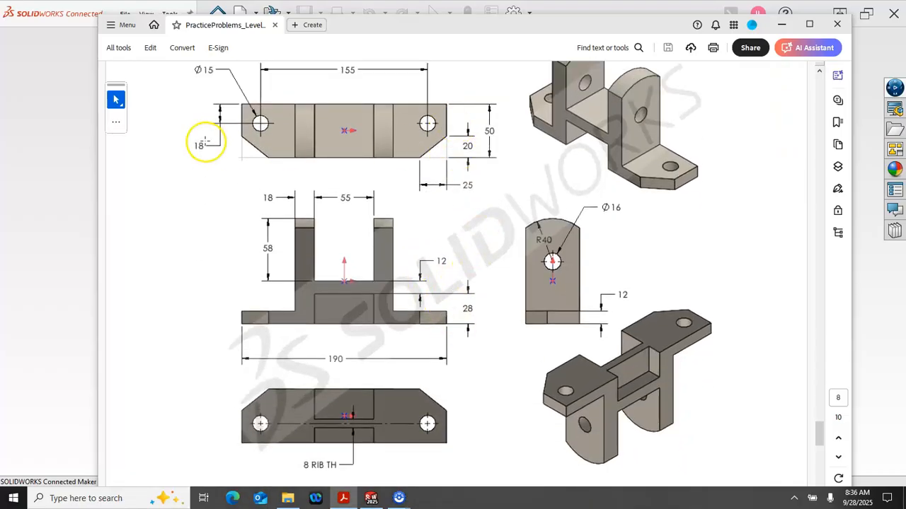
- Move the drawing PDF out of the way and create a new part document in SOLIDWORKS
drag(512, 24, 905, 106)
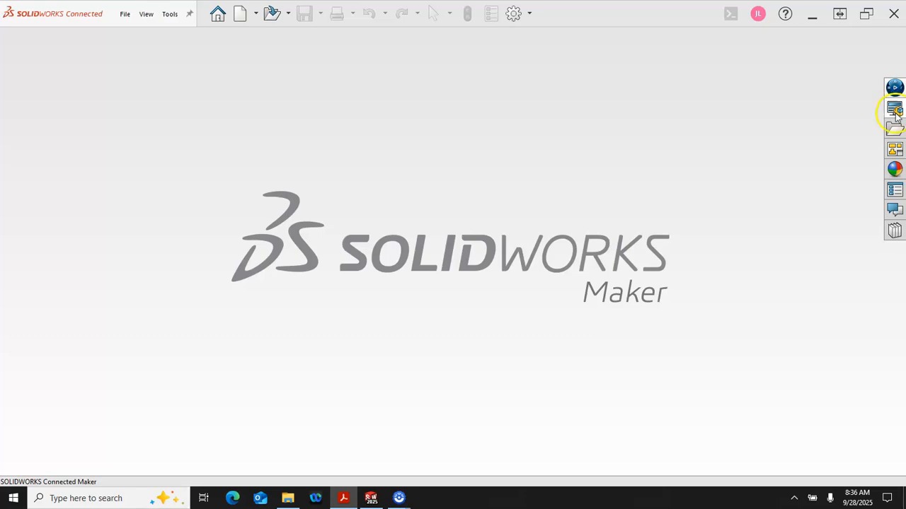
click(239, 17)
click(227, 114)
double_click(228, 111)
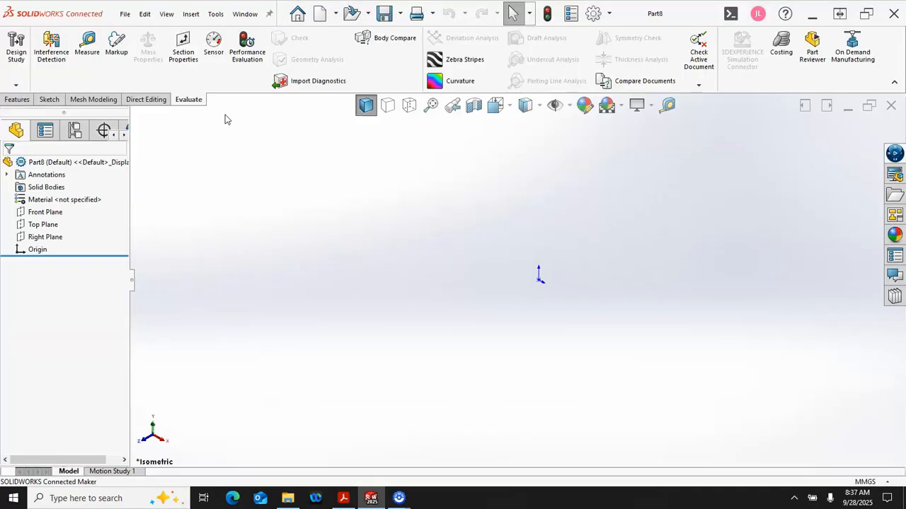
- Start a sketch on the Front Plane and place an infinite-length vertical centerline through the origin
click(44, 212)
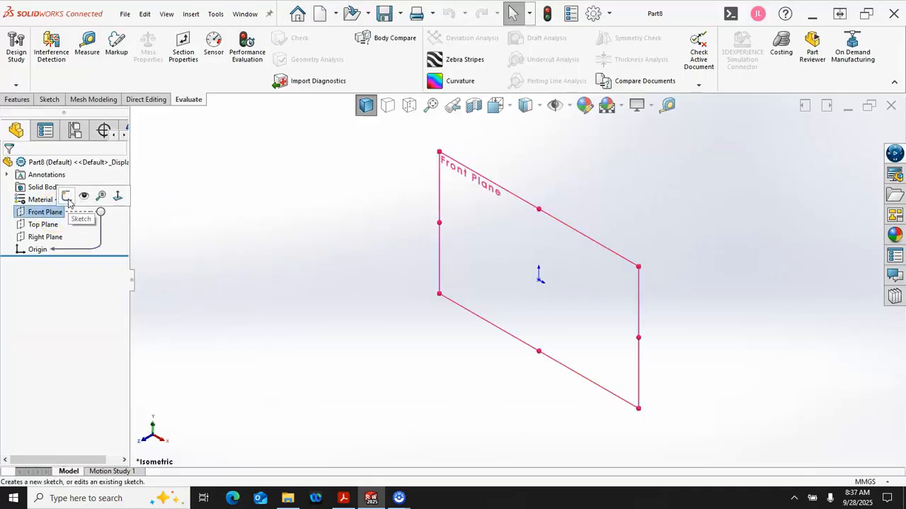
click(67, 196)
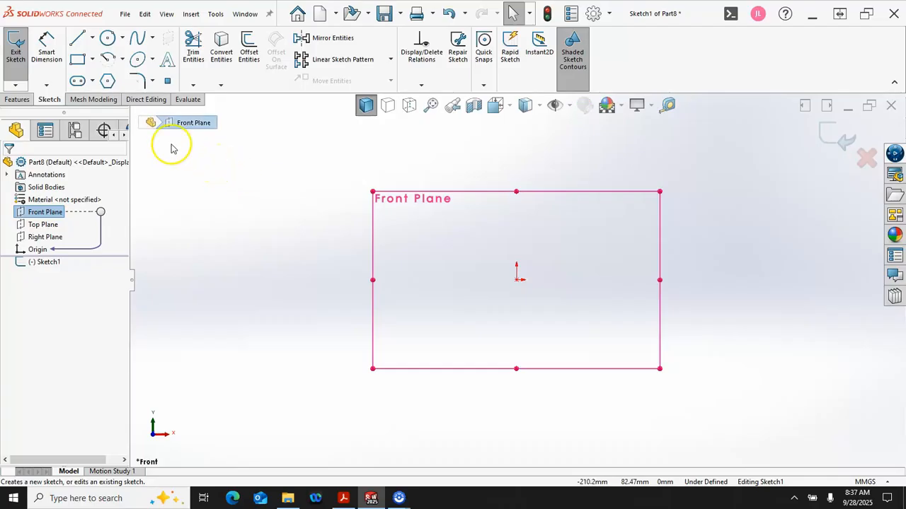
click(92, 40)
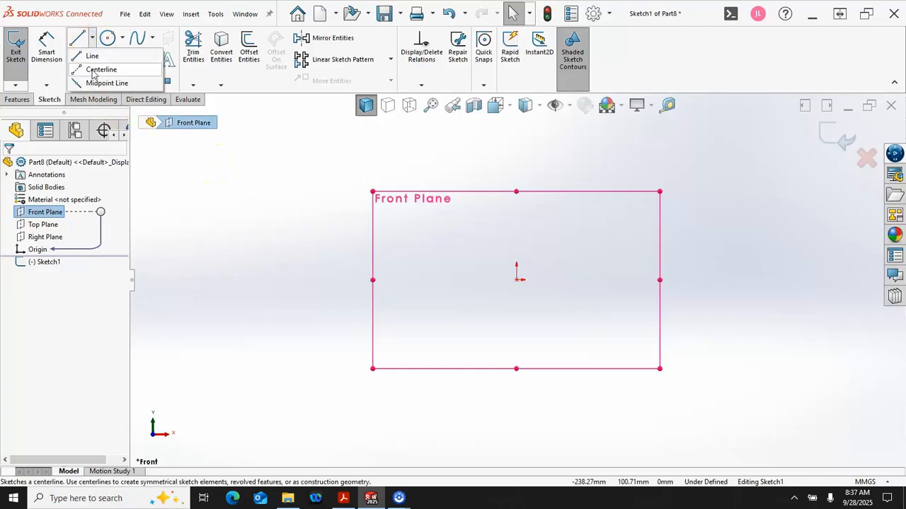
click(99, 70)
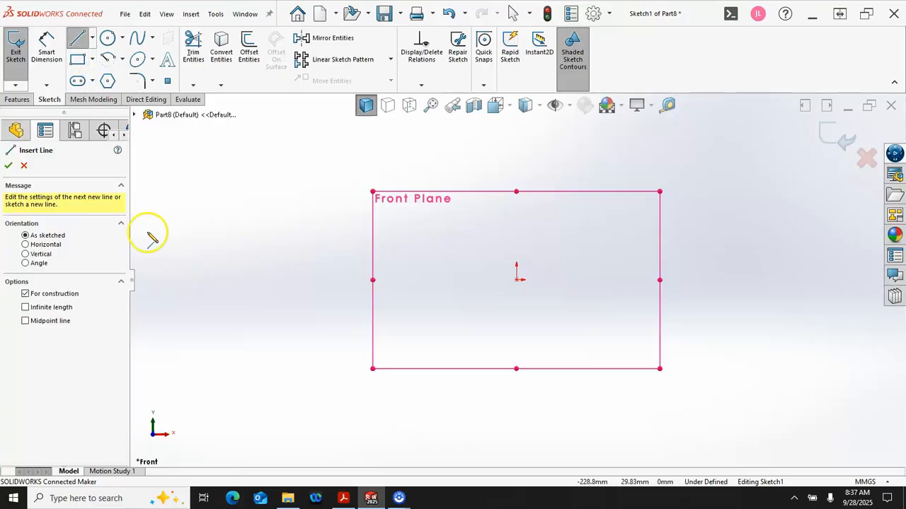
click(26, 254)
click(41, 308)
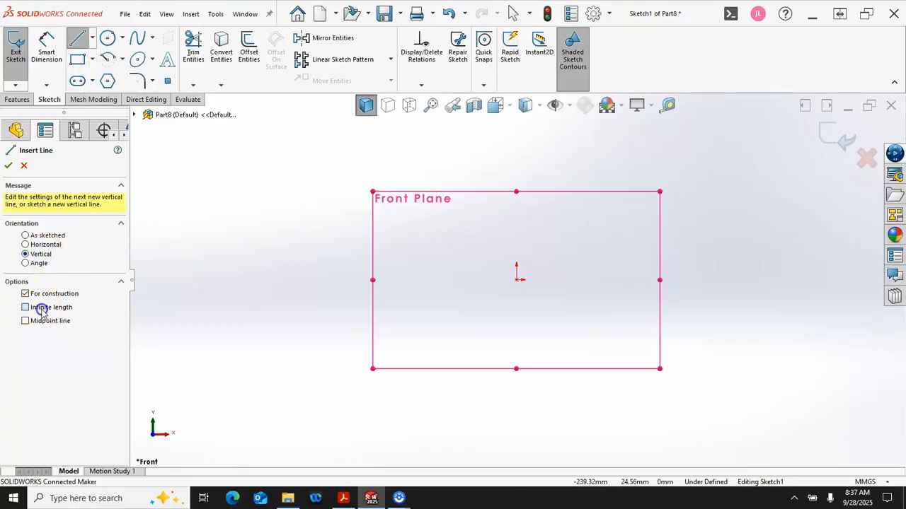
click(516, 280)
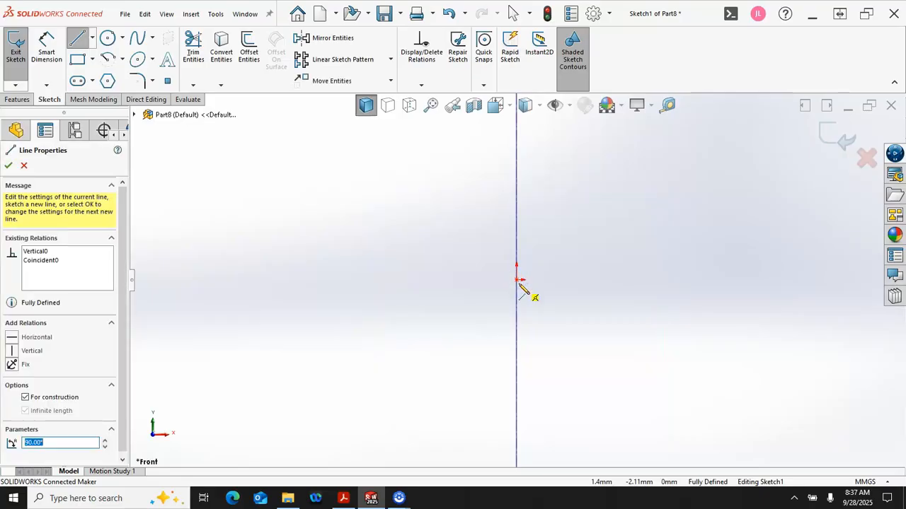
right_click(556, 281)
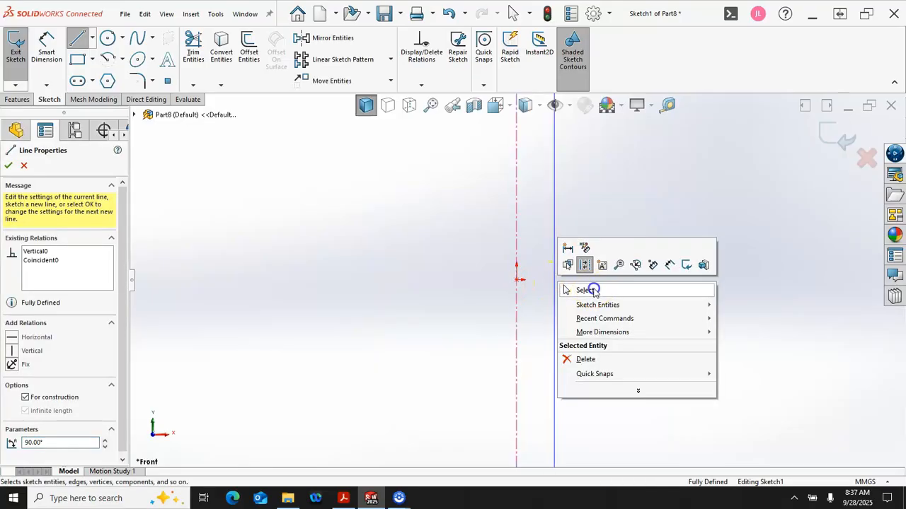
click(593, 289)
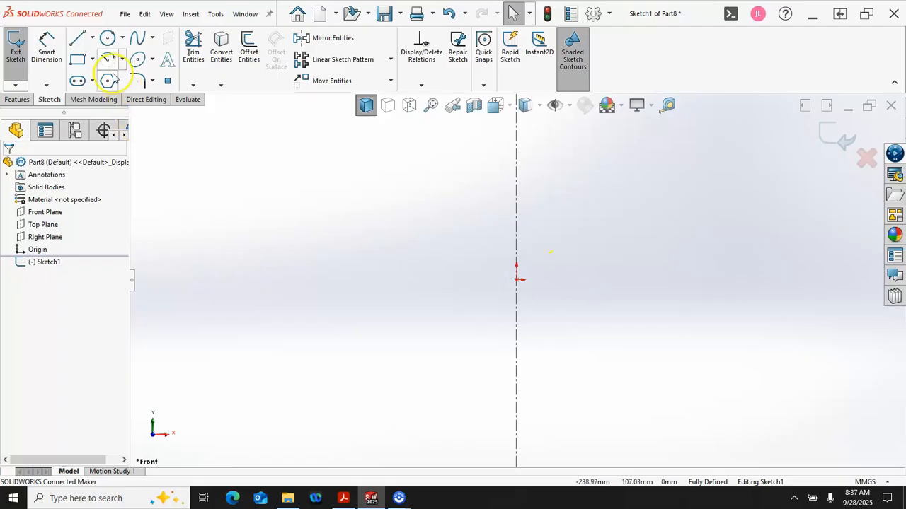
- Sketch the lower half-profile: about 43 mm horizontally from the centerline, down to origin level, about 45 mm outward, up a short foot edge, and back inward
click(77, 39)
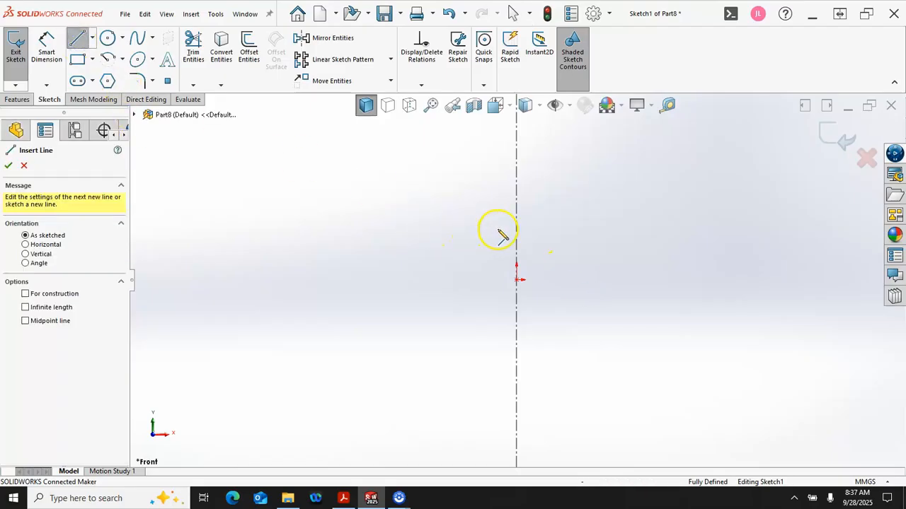
click(518, 232)
click(585, 230)
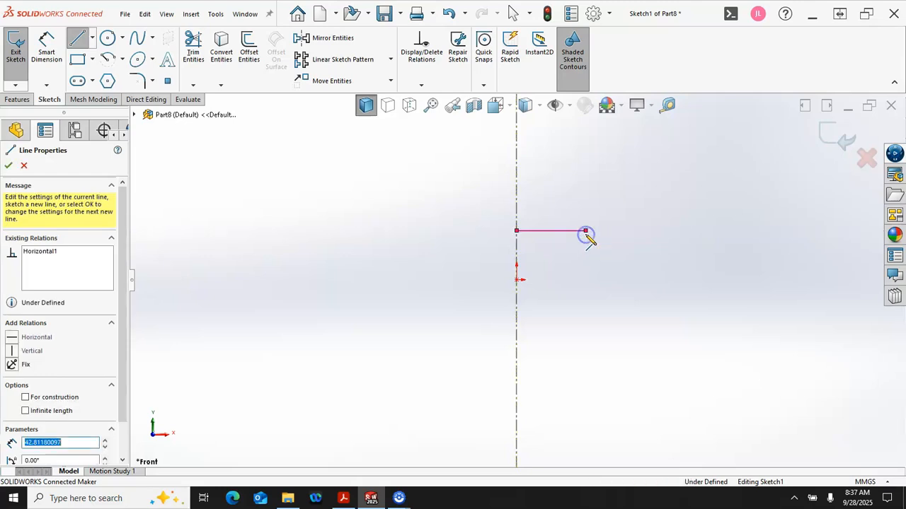
click(586, 281)
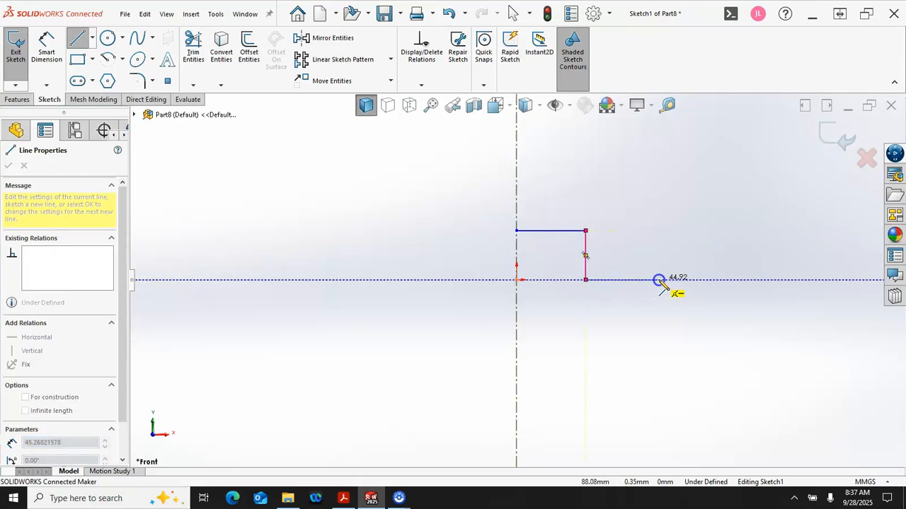
click(659, 280)
click(659, 256)
click(619, 256)
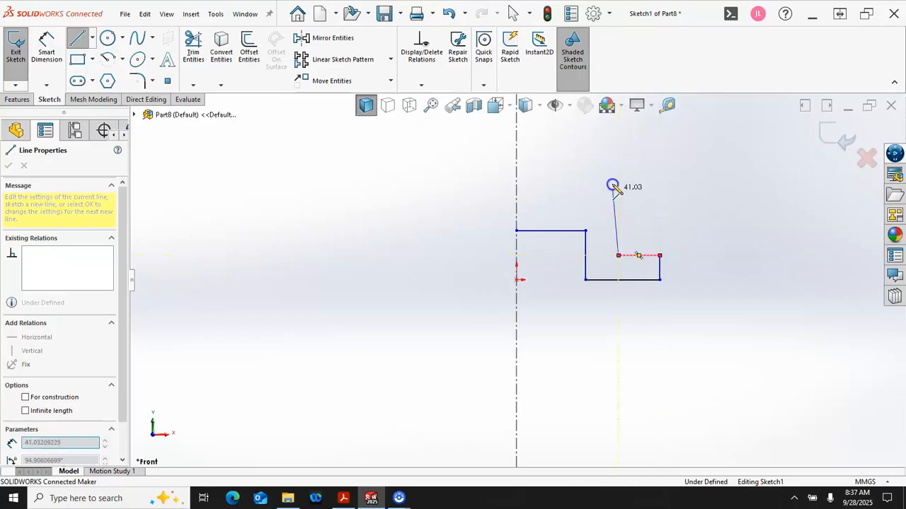
- Continue the profile with an upright about 20 mm wide, an inner edge about 37 mm long, and a horizontal line back to the centerline
click(619, 145)
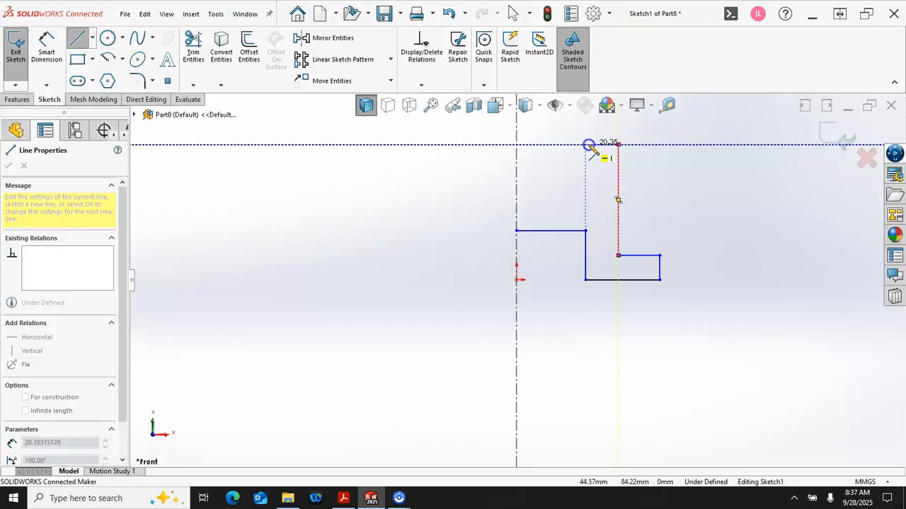
click(586, 146)
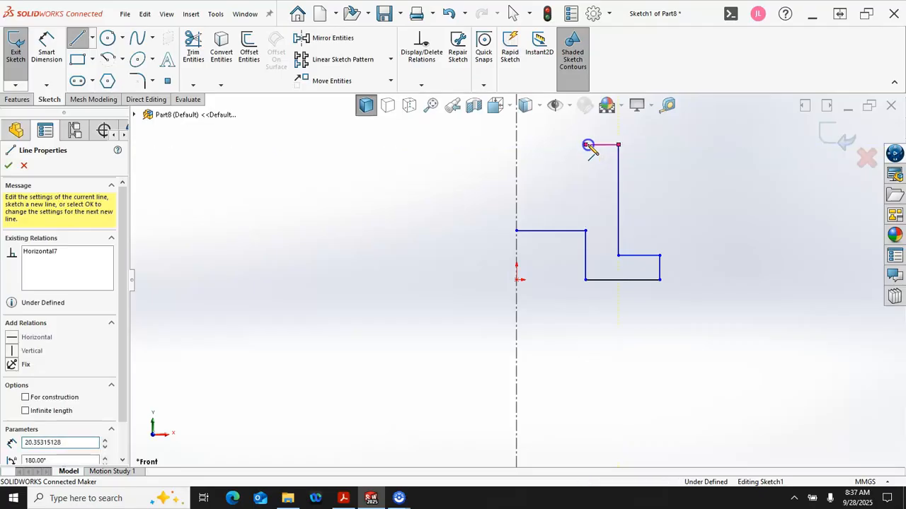
click(586, 204)
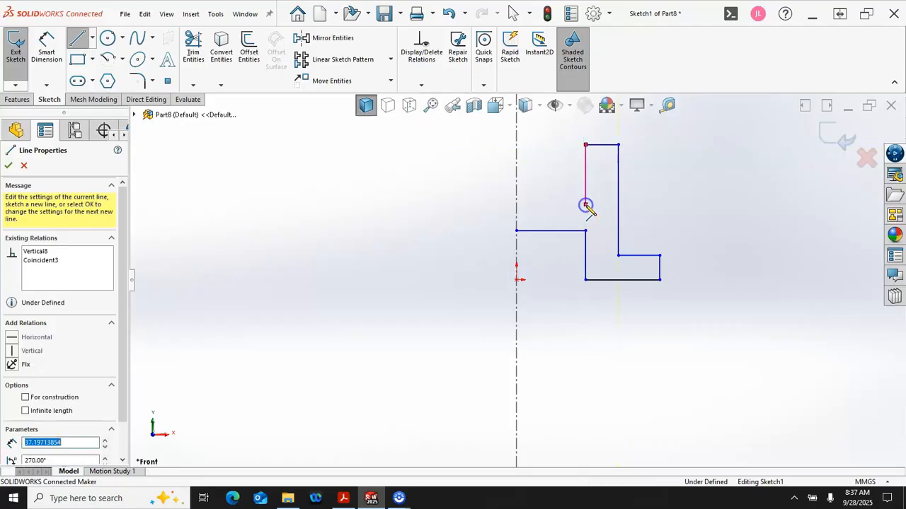
click(517, 205)
right_click(418, 211)
click(445, 219)
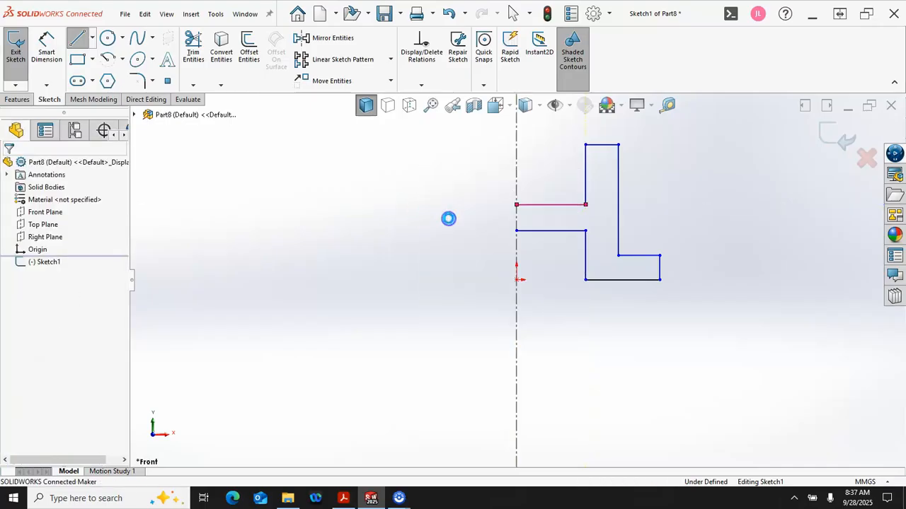
- Dimension the foot's outer vertical edge about the centerline as a doubled overall width of 190 mm
click(46, 49)
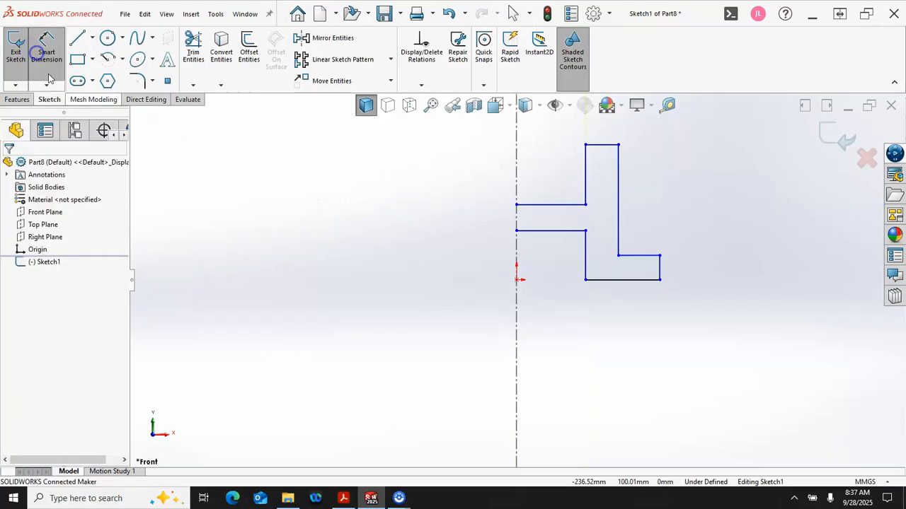
scroll(499, 307, up, 1)
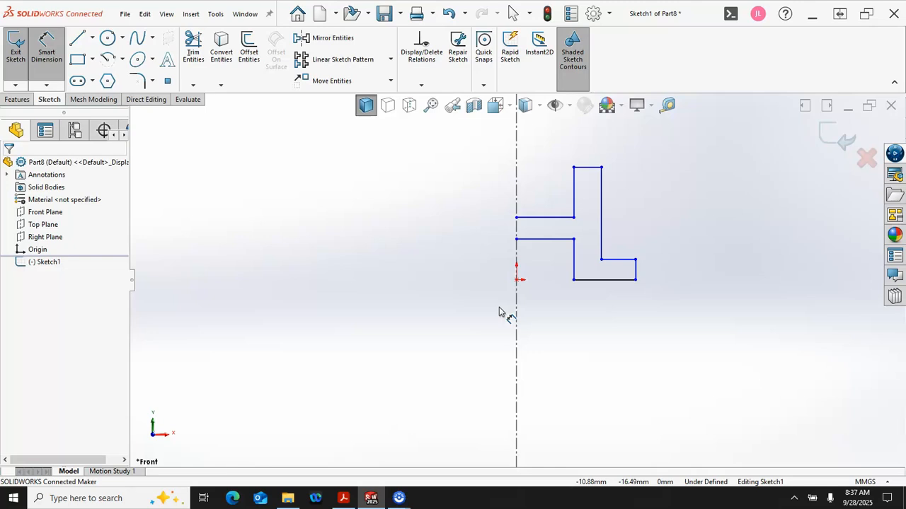
click(636, 276)
click(518, 331)
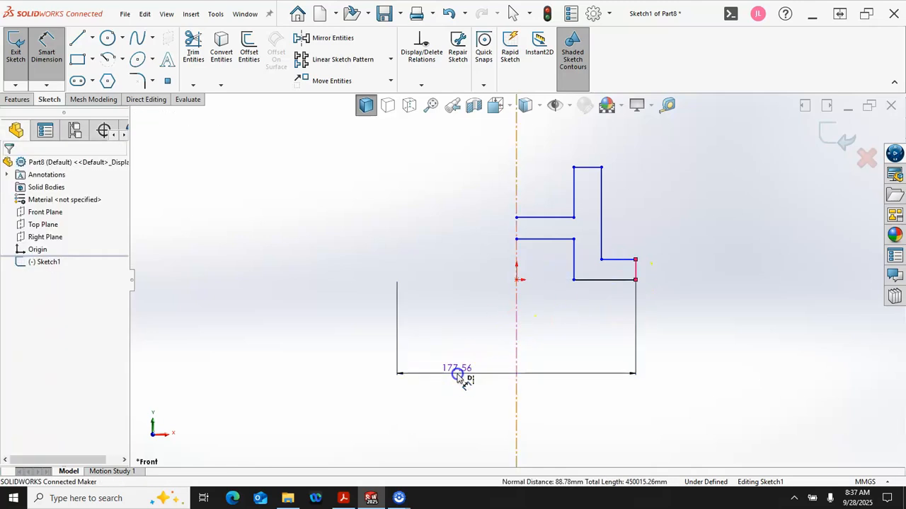
click(457, 376)
text(190)
key(Return)
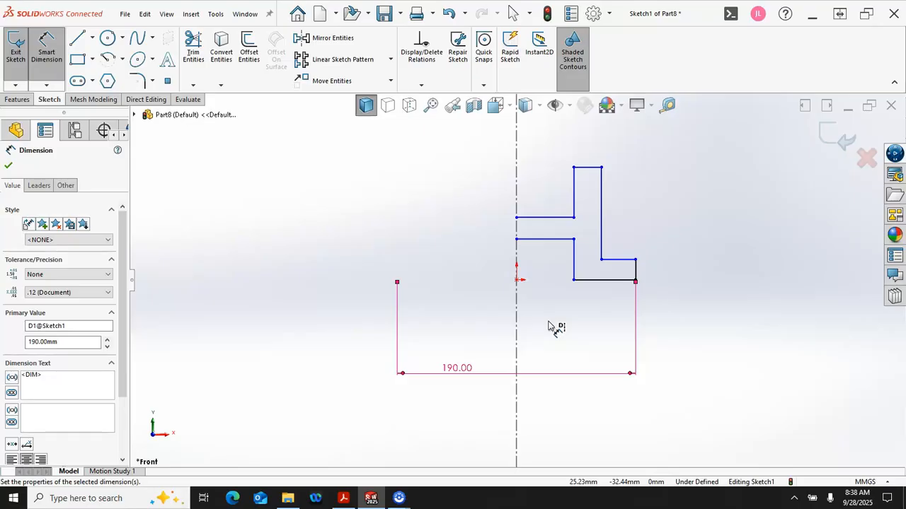
- Dimension the lower inner vertical edge about the centerline as a doubled width of 55 mm
click(574, 278)
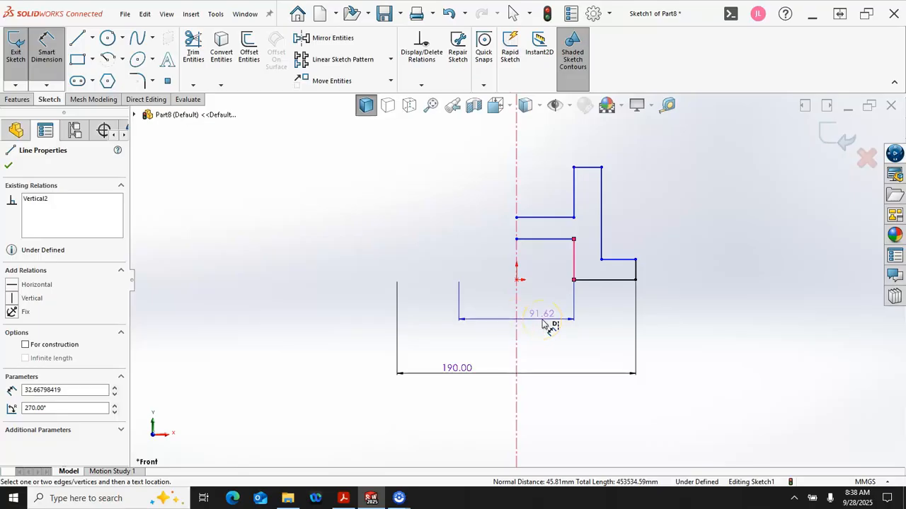
click(543, 322)
text(55)
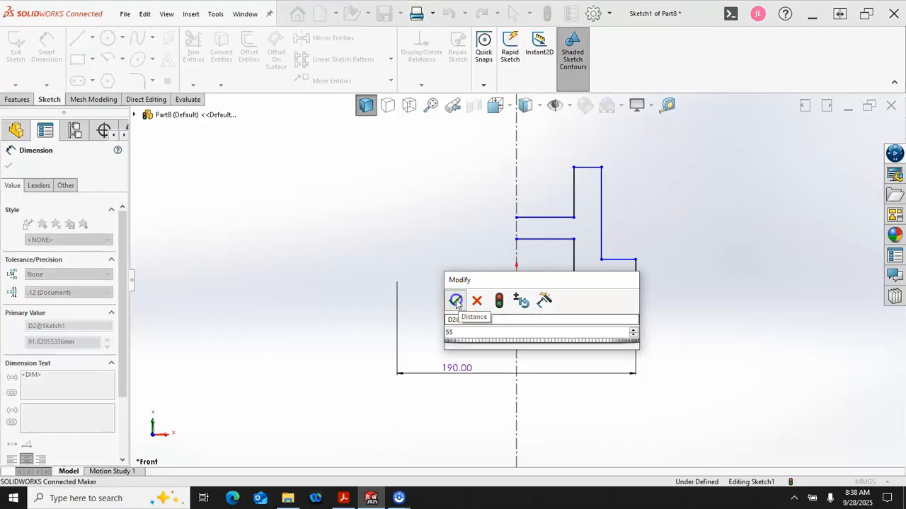
click(455, 301)
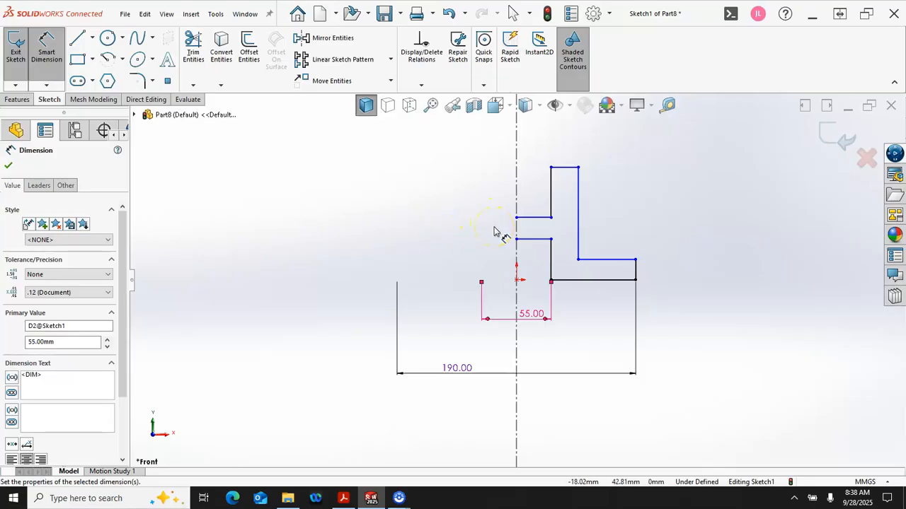
- Dimension the distance between the two horizontal web lines at the centerline as 12 mm
click(532, 240)
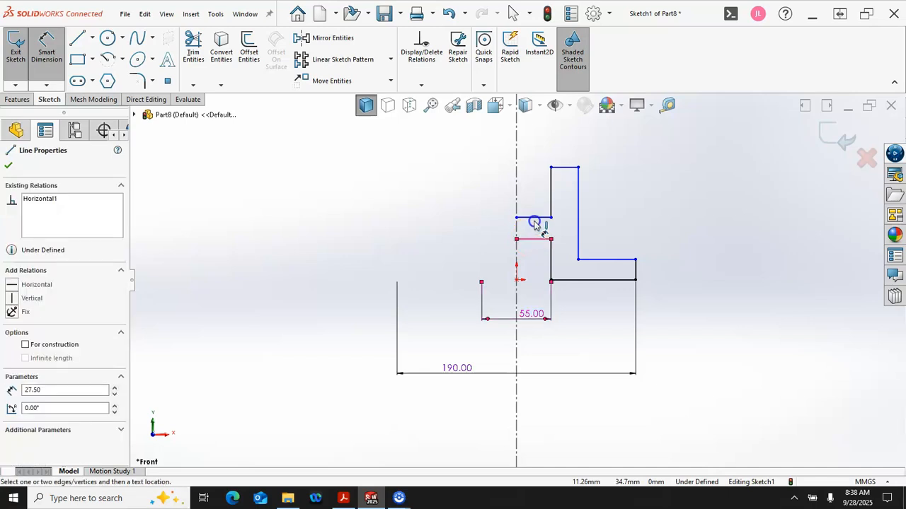
key(Escape)
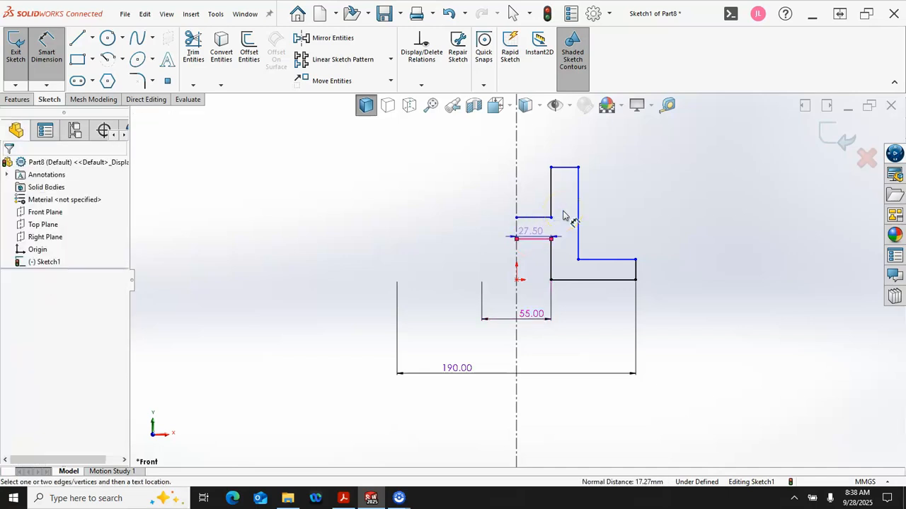
click(541, 217)
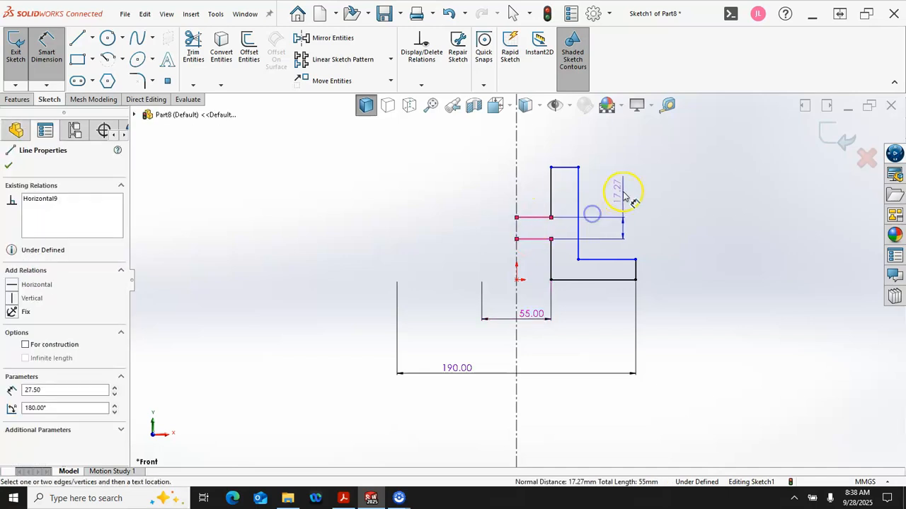
click(625, 191)
text(12)
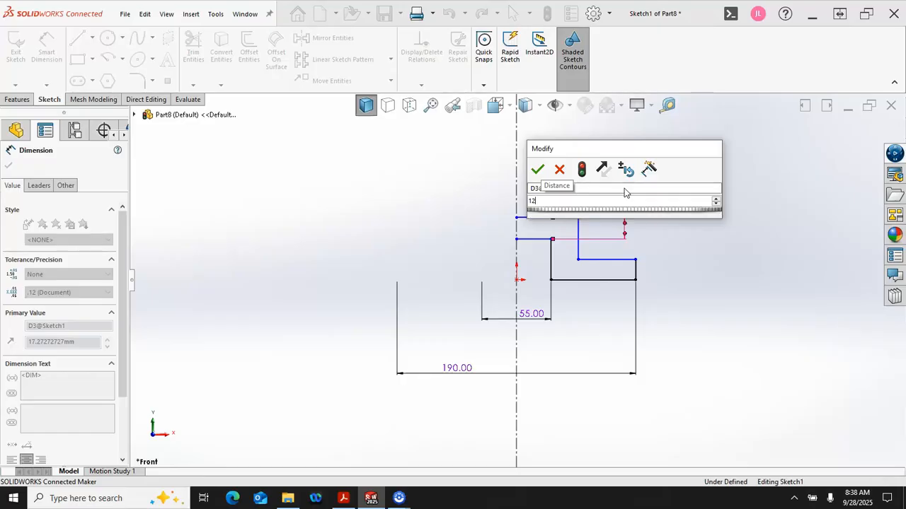
key(Return)
- Dimension the vertical distance from the foot's bottom line to the web's lower line as 28 mm
click(587, 279)
click(537, 240)
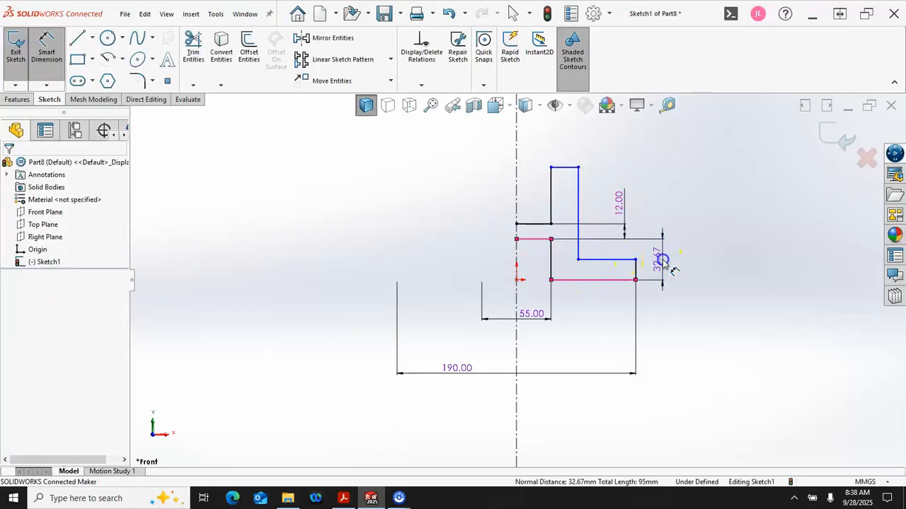
click(662, 262)
text(28)
key(Return)
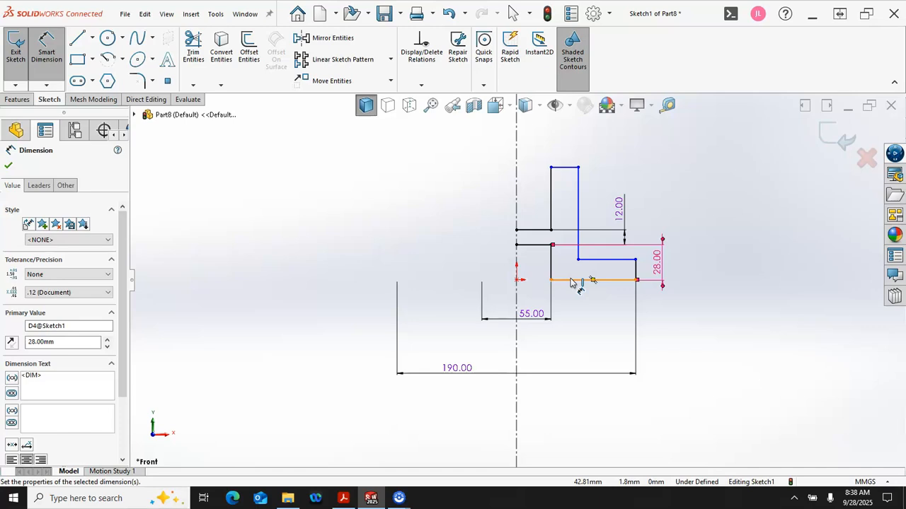
- Delete the coincident relation between the foot's bottom line and the origin, and attach the web's upper centerline endpoint to the origin instead
right_click(644, 170)
click(675, 200)
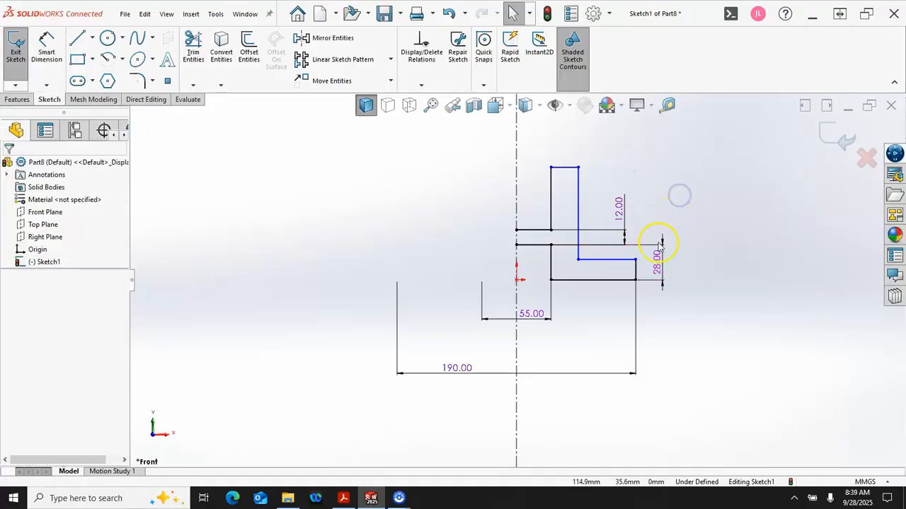
click(595, 283)
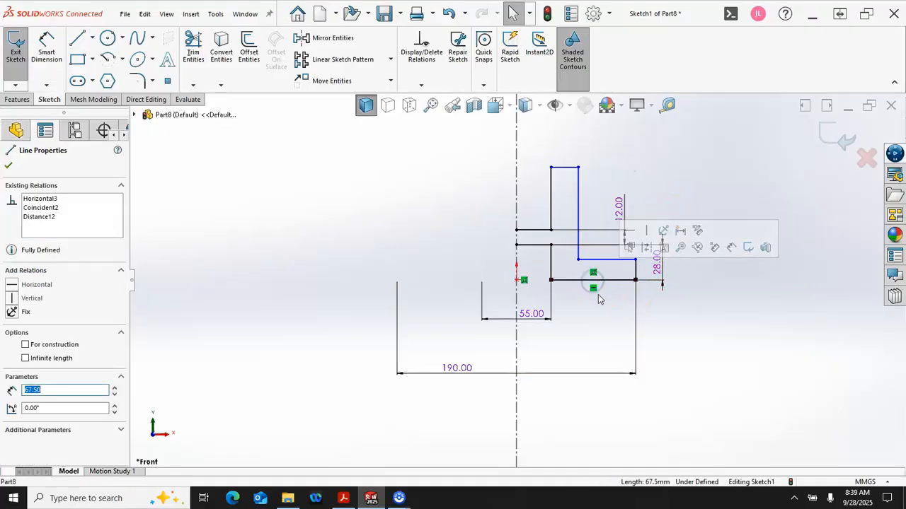
key(Escape)
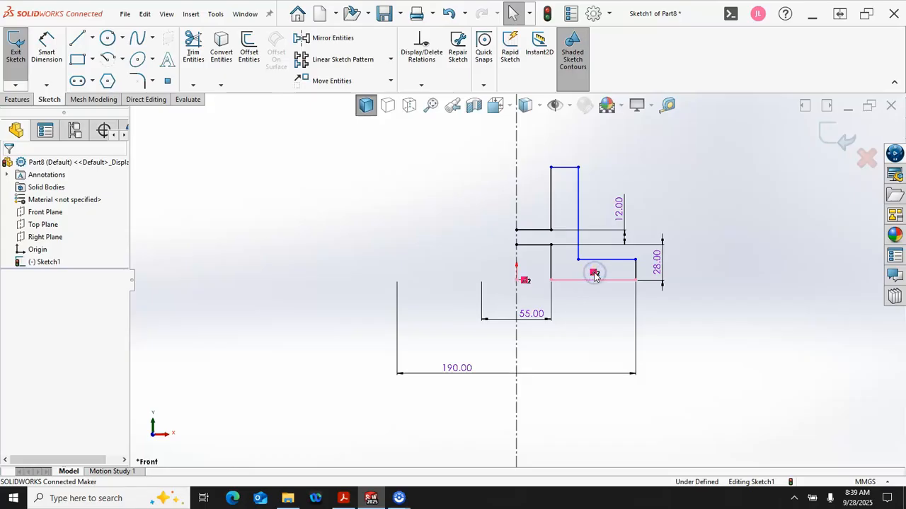
drag(594, 275, 598, 278)
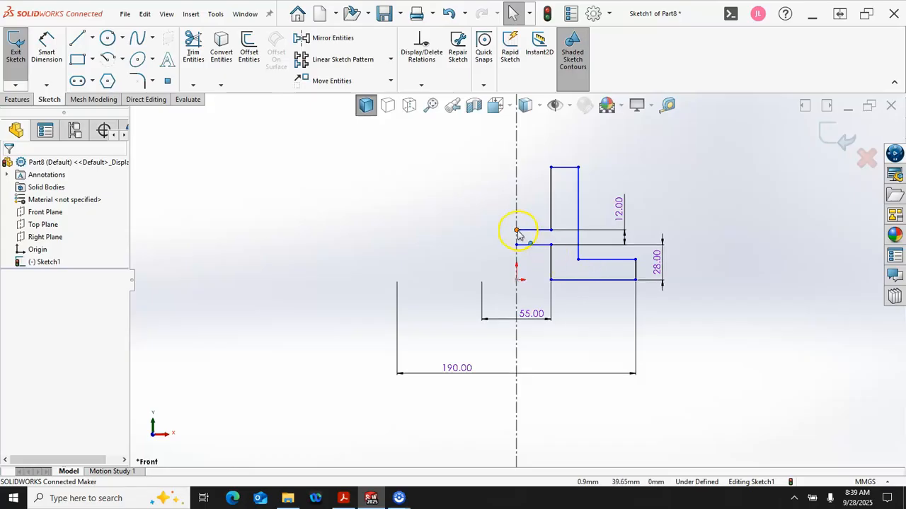
click(517, 259)
drag(517, 260, 516, 279)
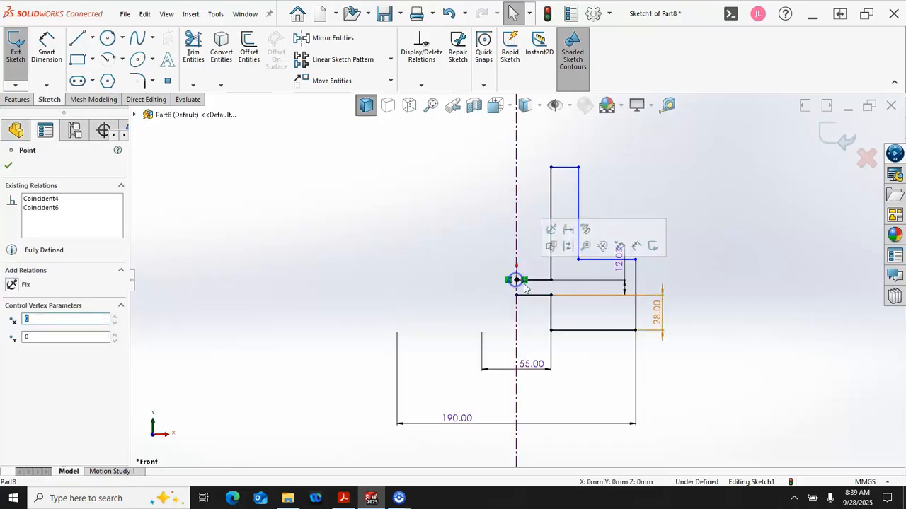
click(690, 245)
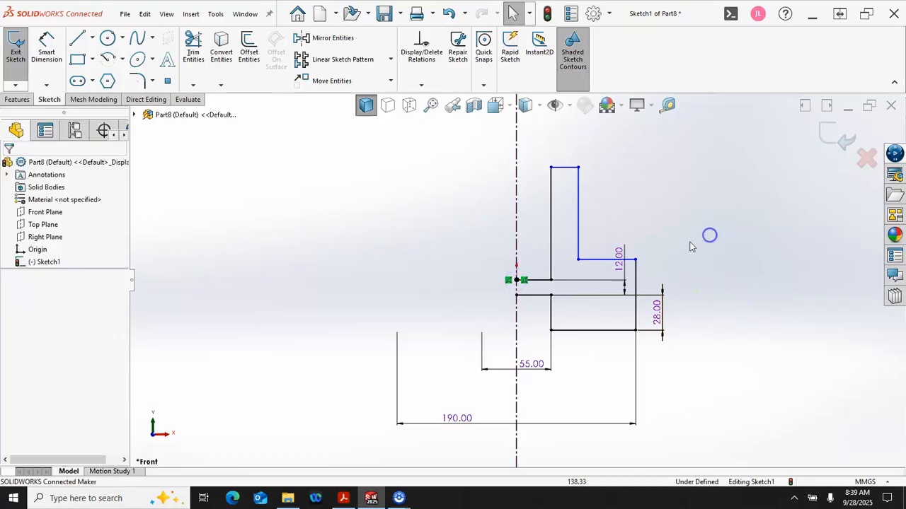
- Dimension the foot's outer vertical edge as 12 mm
right_click(660, 223)
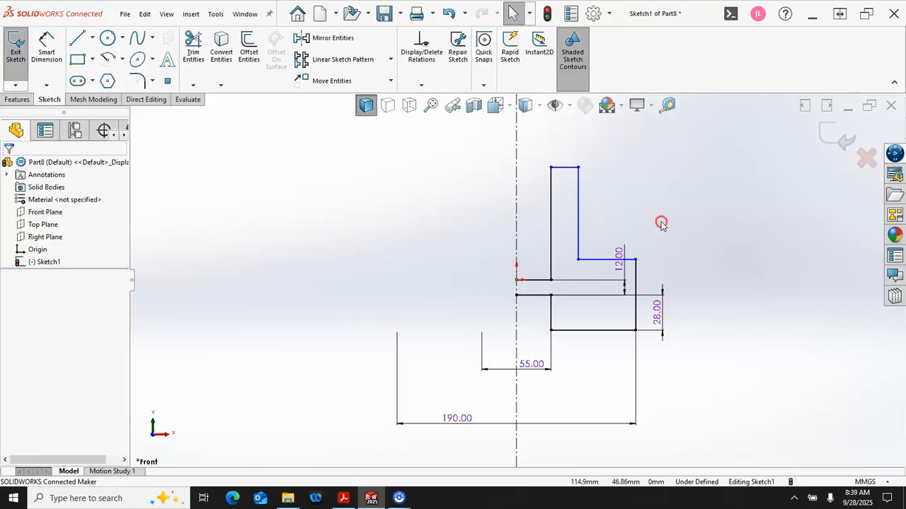
click(776, 205)
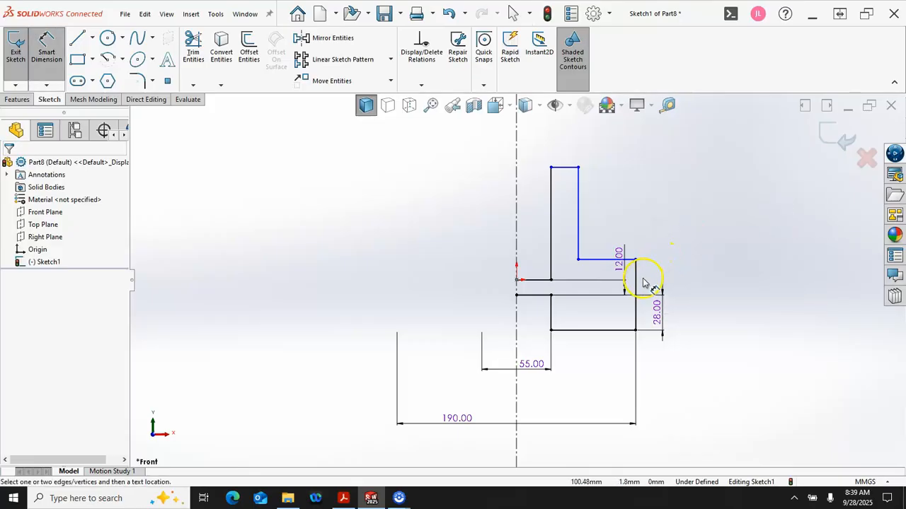
click(638, 284)
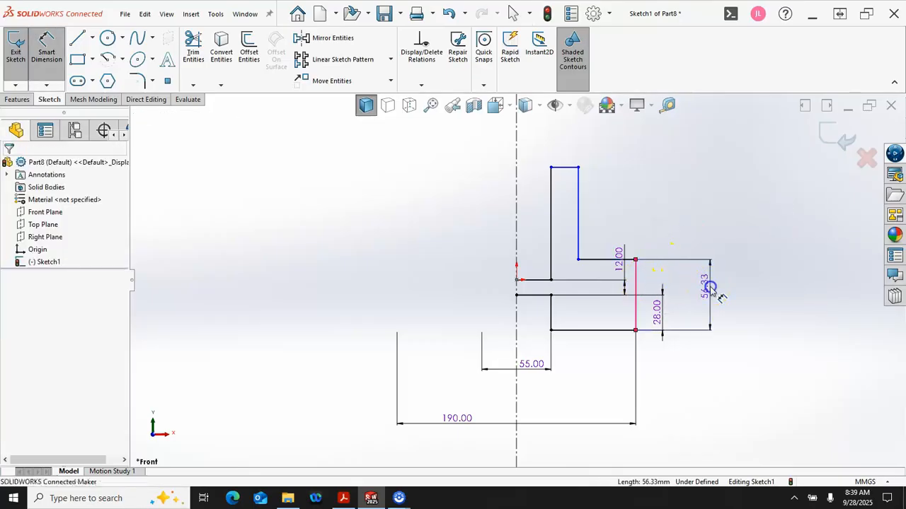
click(710, 290)
text(12)
key(Return)
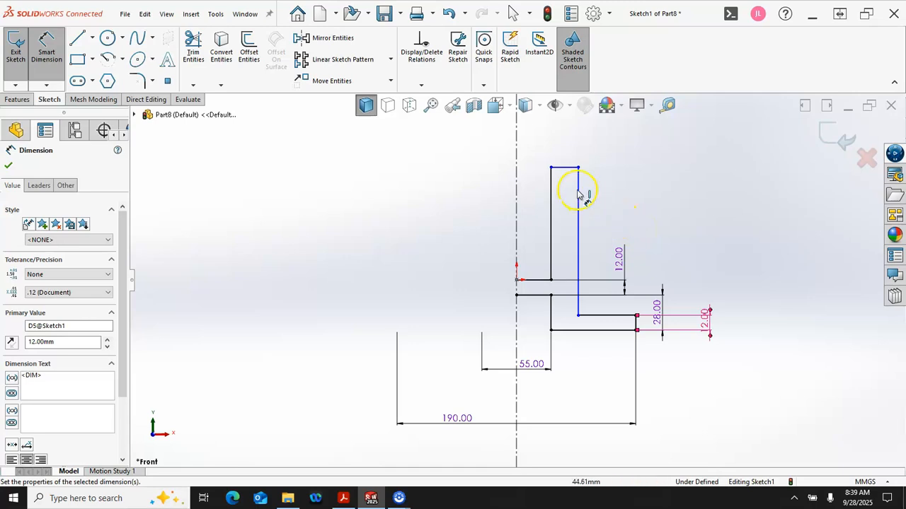
- Dimension the top edge of the upright as 18 mm wide
click(570, 168)
click(598, 147)
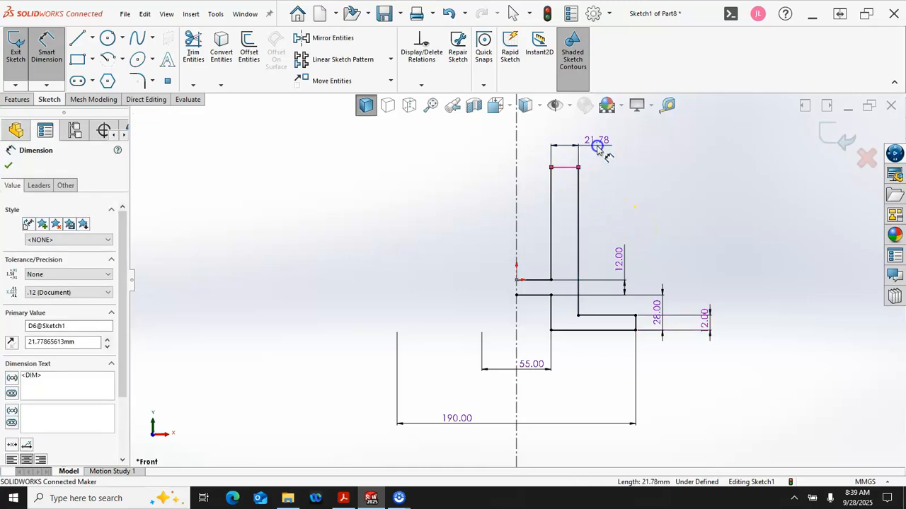
text(18)
key(Return)
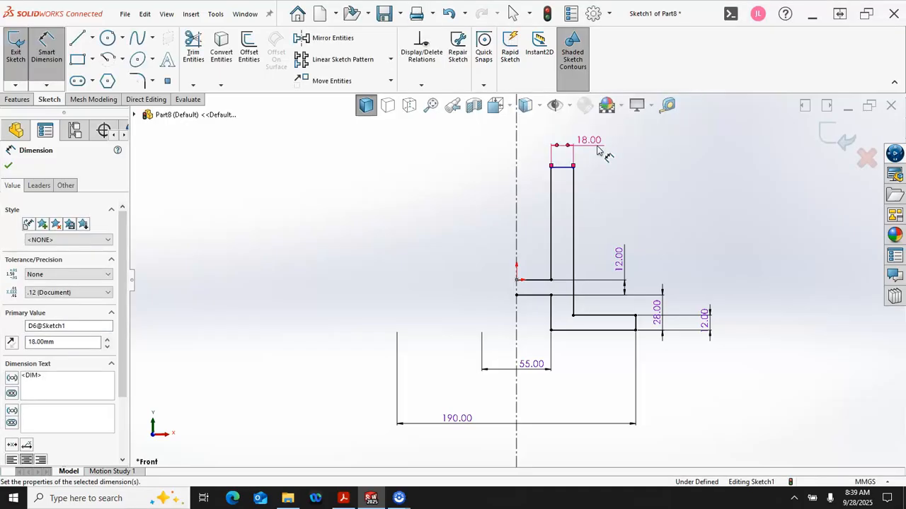
- Dimension the upright's inner vertical edge above the web as 58 mm
click(551, 251)
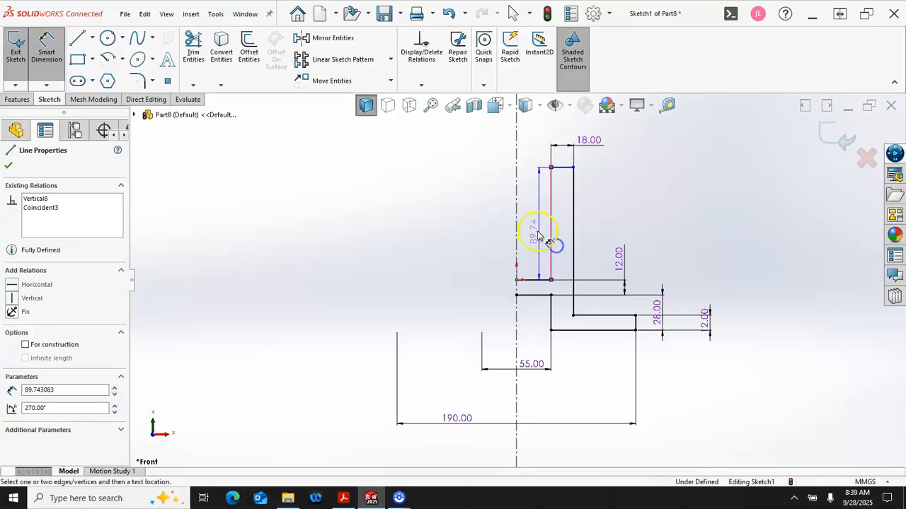
click(532, 232)
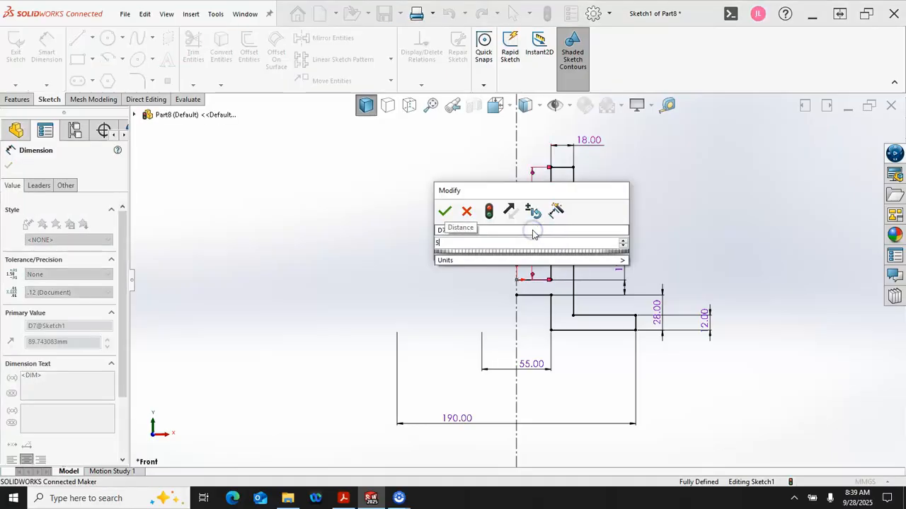
key(Return)
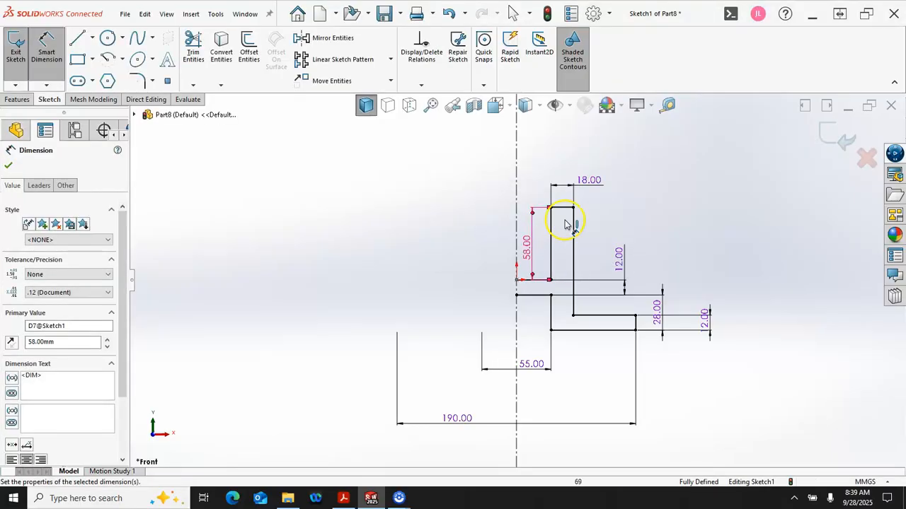
- Mirror the entire half-profile about the vertical centerline to close the bracket profile
scroll(676, 196, up, 1)
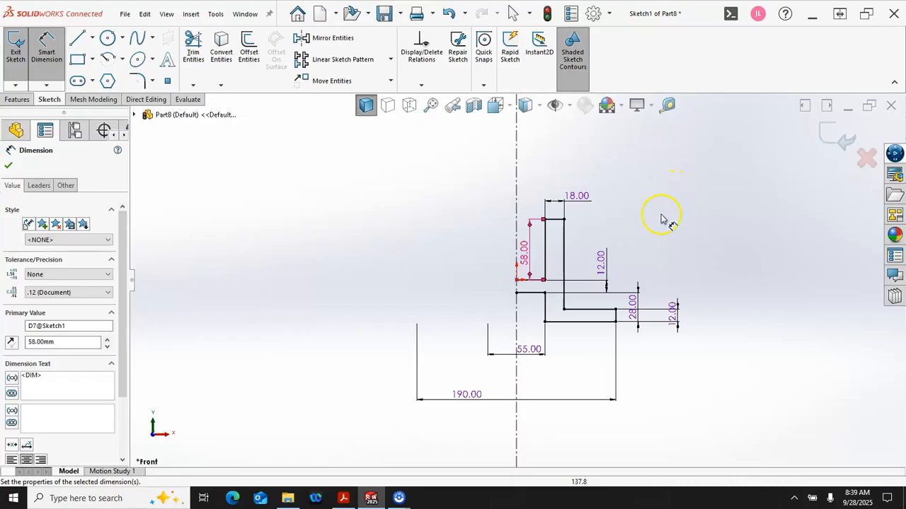
right_click(676, 239)
click(693, 246)
mouse_move(687, 186)
mouse_down()
mouse_move(534, 336)
mouse_move(467, 368)
mouse_up()
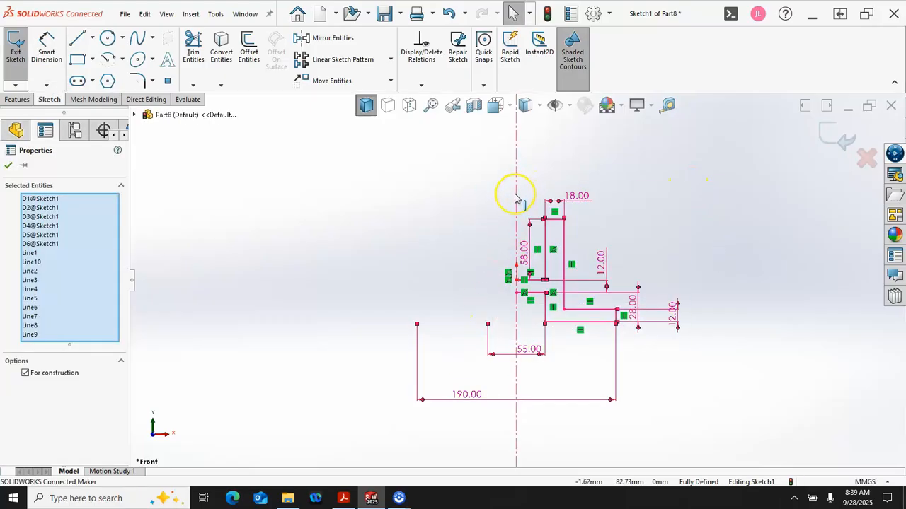
click(328, 39)
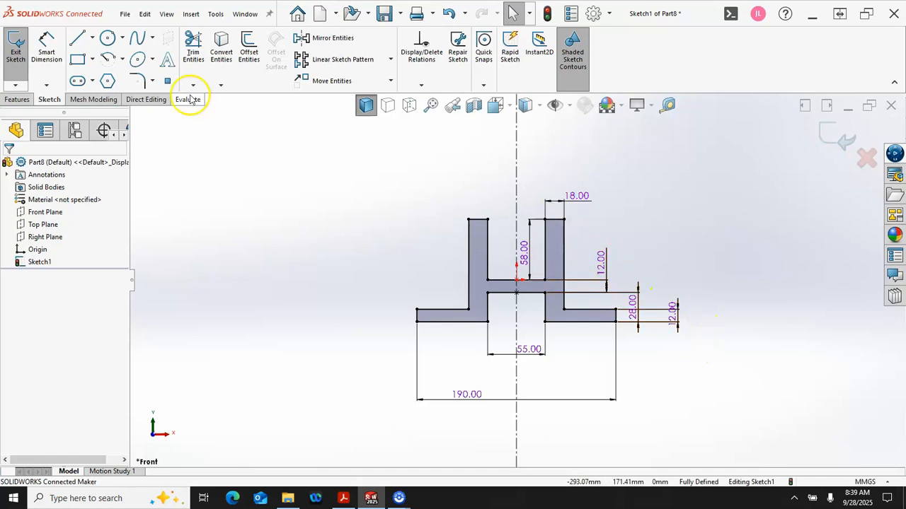
- Extrude the bracket profile as a boss with a Mid Plane end condition and a depth of 50 mm
click(16, 99)
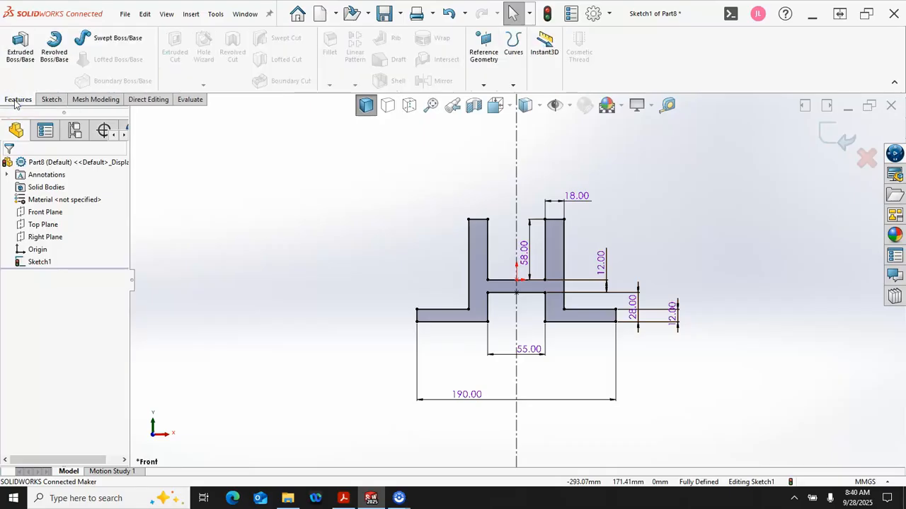
click(20, 46)
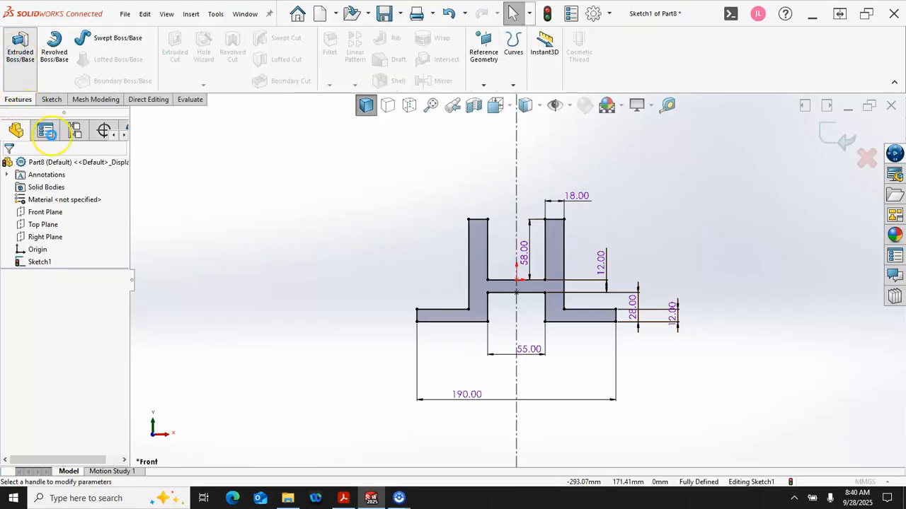
click(85, 234)
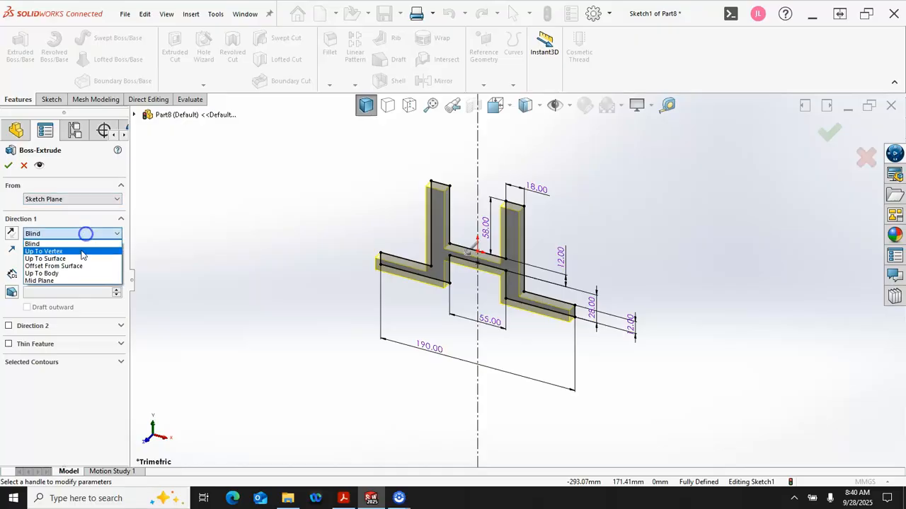
click(77, 281)
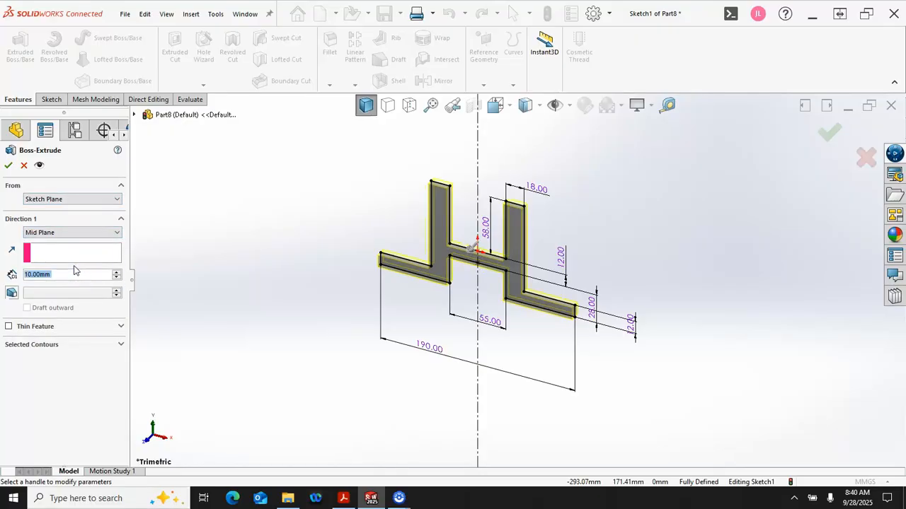
text(50)
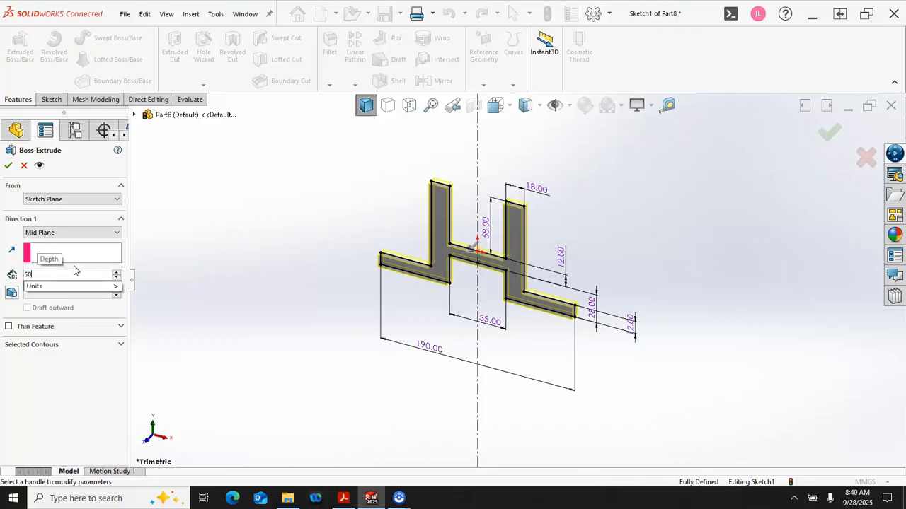
key(Return)
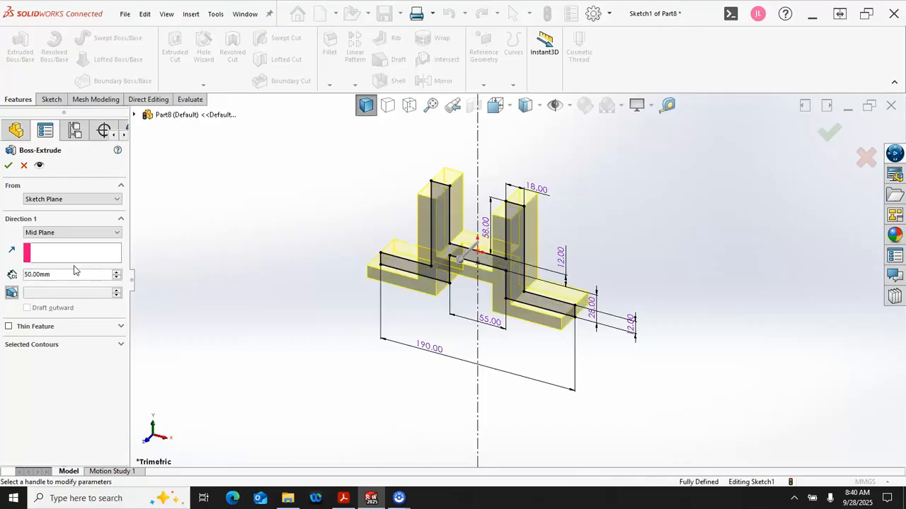
click(9, 166)
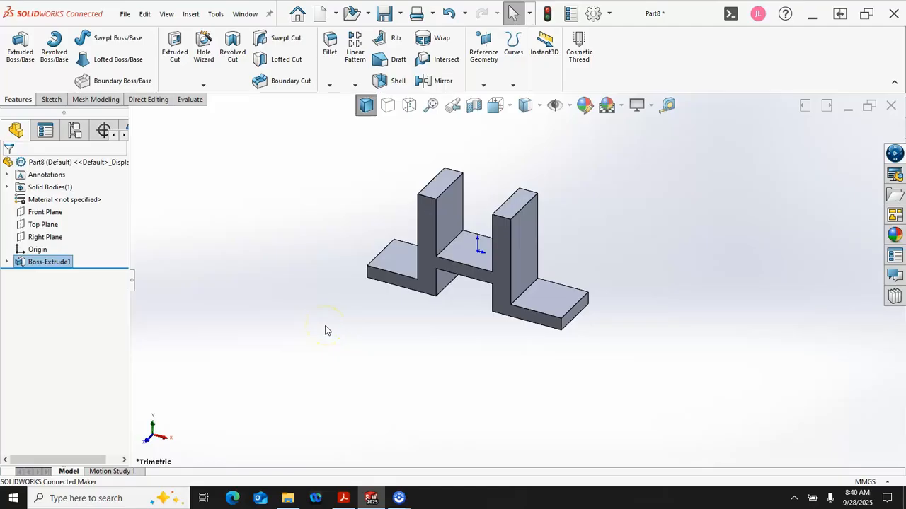
- Sketch a circle about 16 mm in diameter on the top face of the left foot, near its outer back corner
click(386, 260)
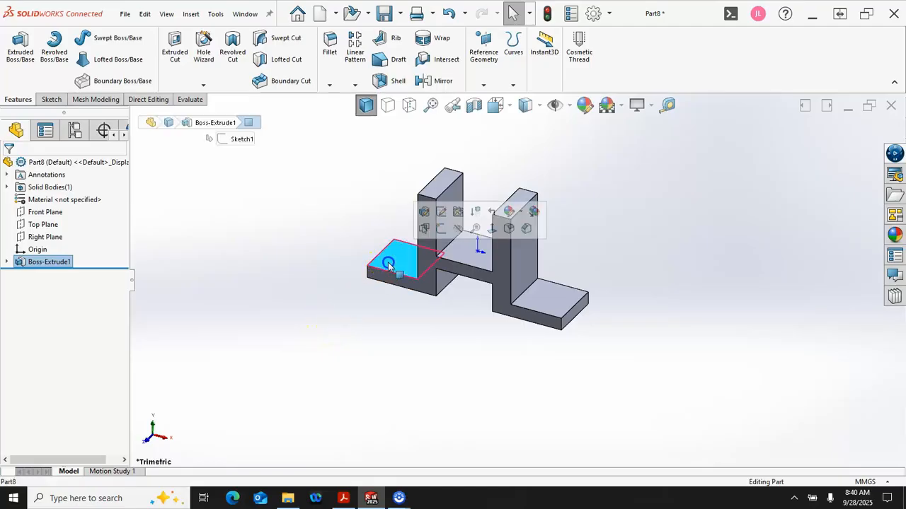
click(439, 232)
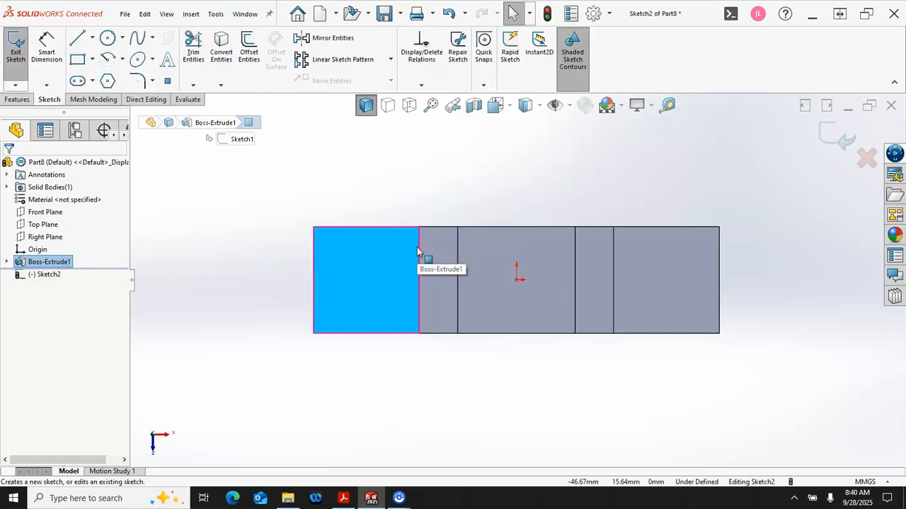
click(108, 38)
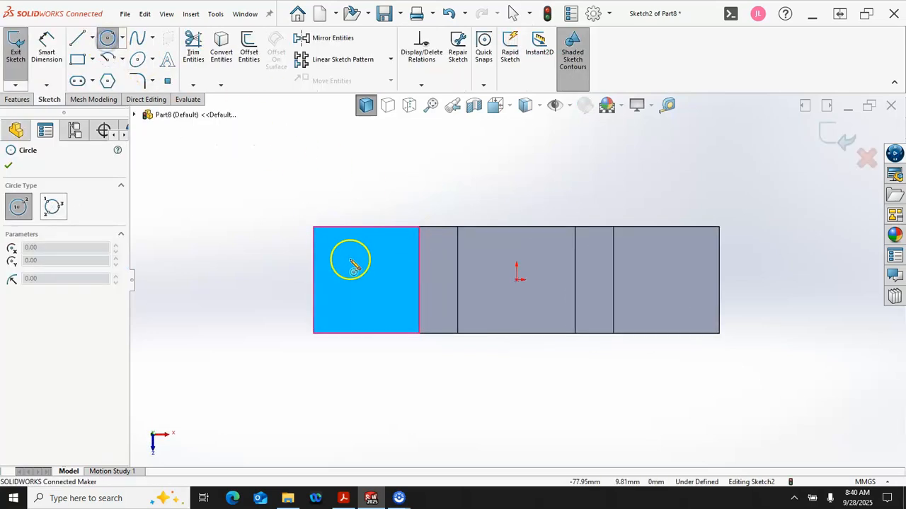
click(350, 259)
click(364, 268)
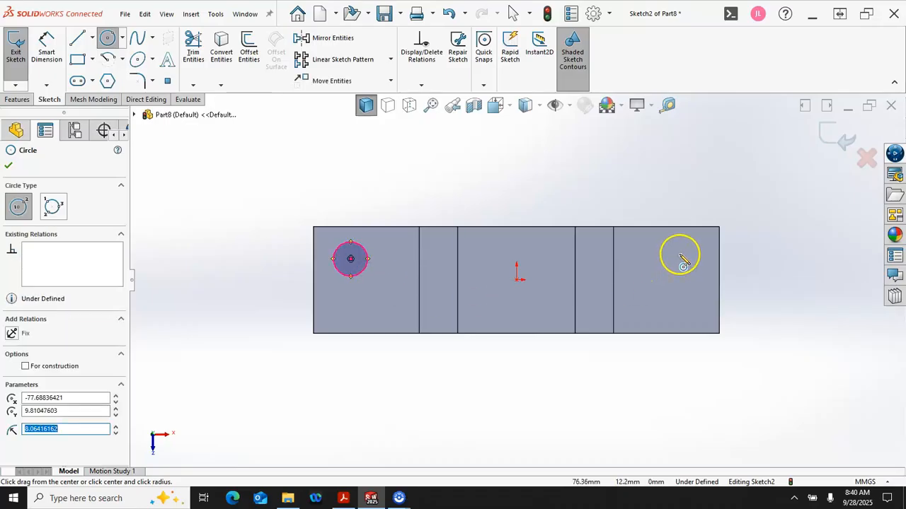
right_click(548, 181)
click(586, 190)
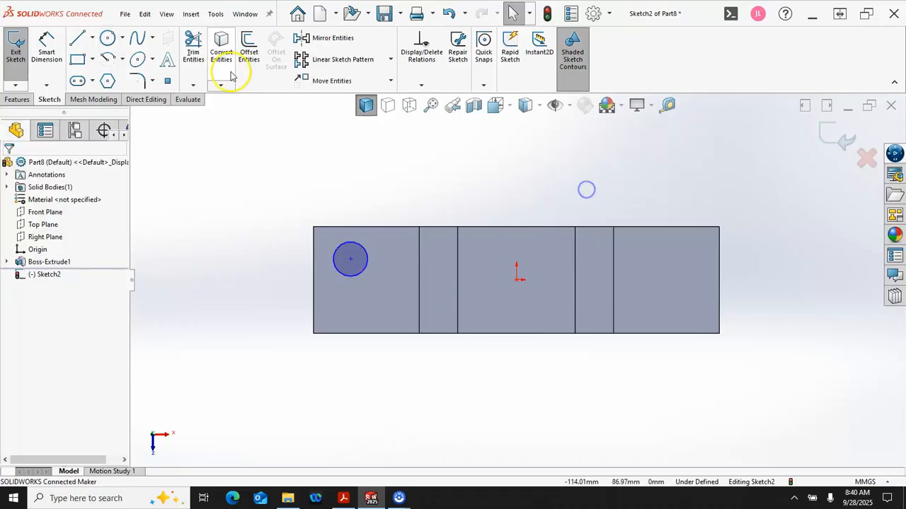
- Draw a vertical centerline across the web between the midpoints of its back and front edges
click(92, 37)
click(98, 68)
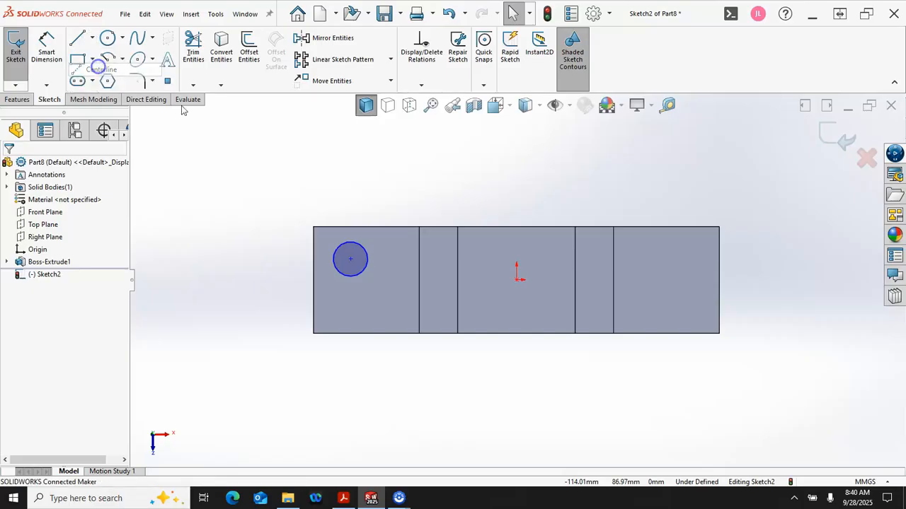
click(517, 227)
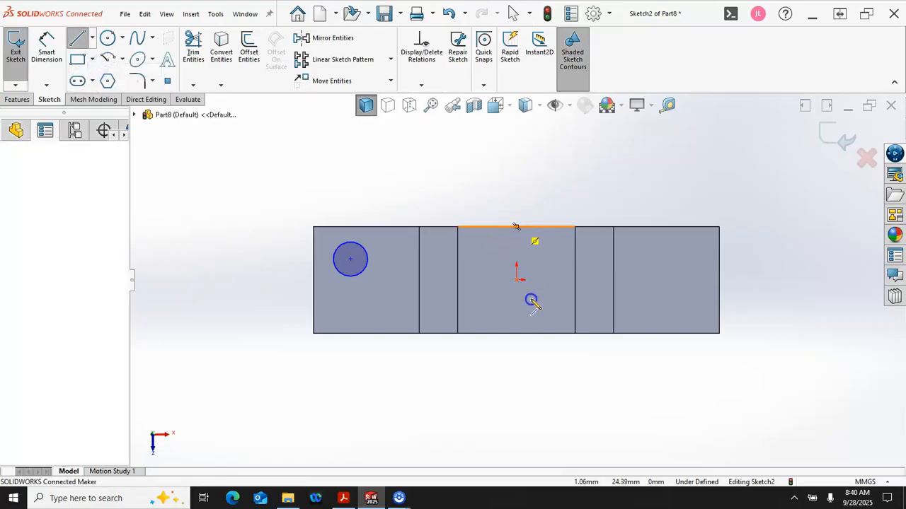
click(518, 333)
right_click(466, 353)
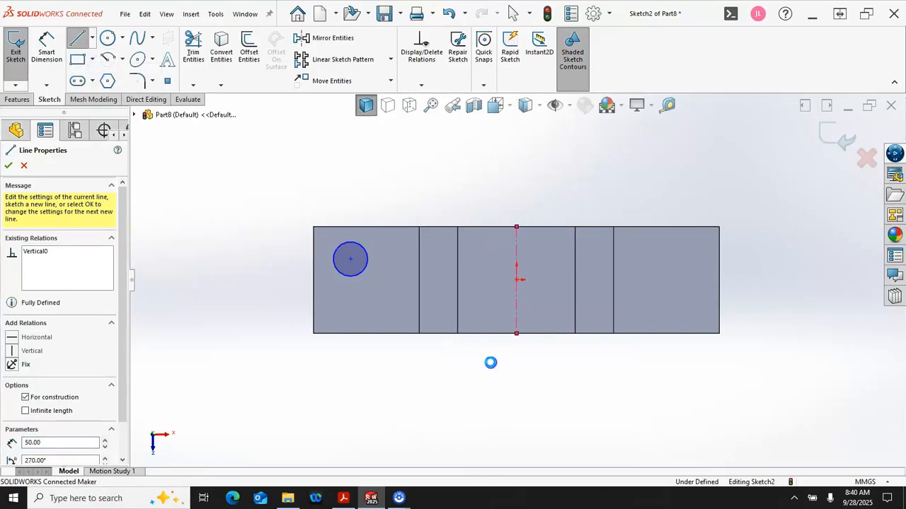
click(493, 361)
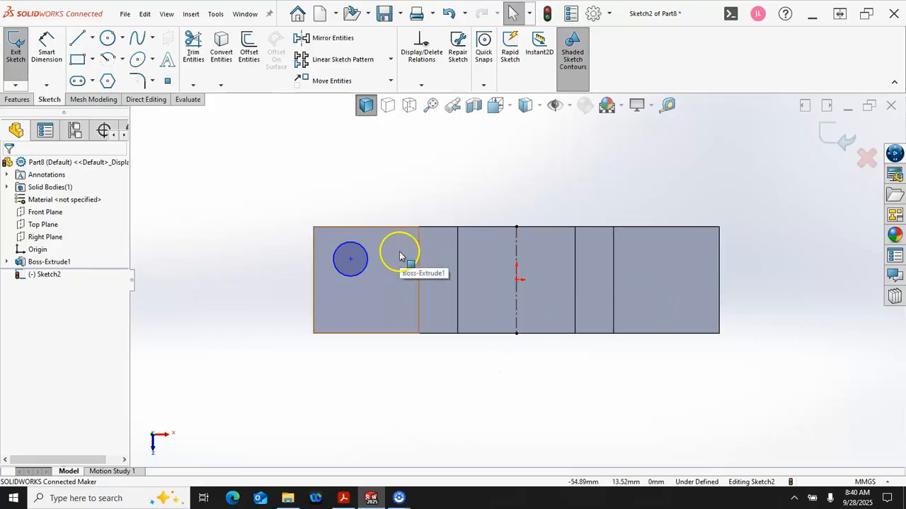
- Mirror the left foot's circle about the centerline onto the right foot
click(368, 262)
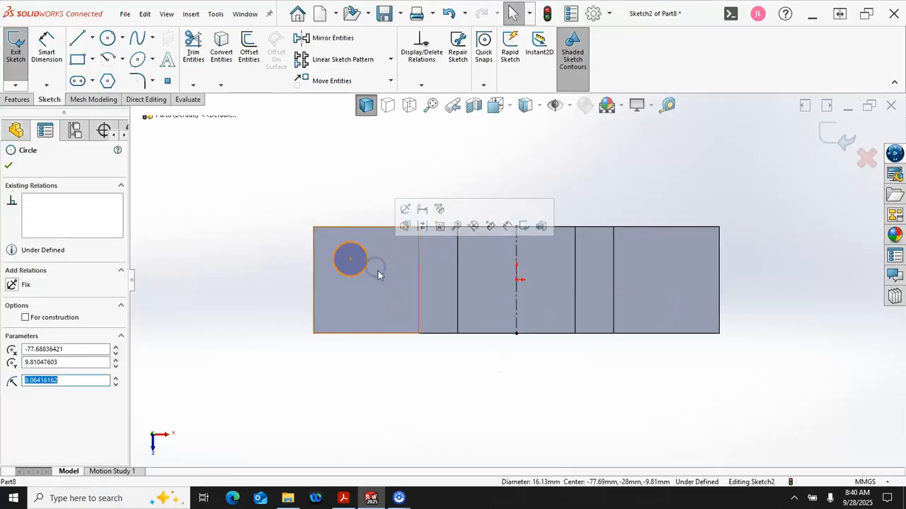
ctrl+click(517, 303)
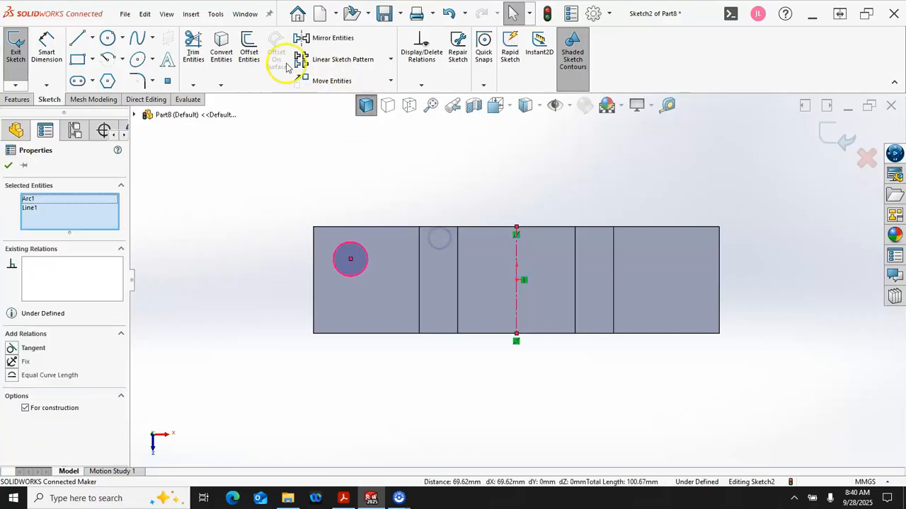
click(322, 41)
right_click(335, 144)
click(451, 128)
- Dimension the left foot's circle with a diameter of 15 mm
click(355, 241)
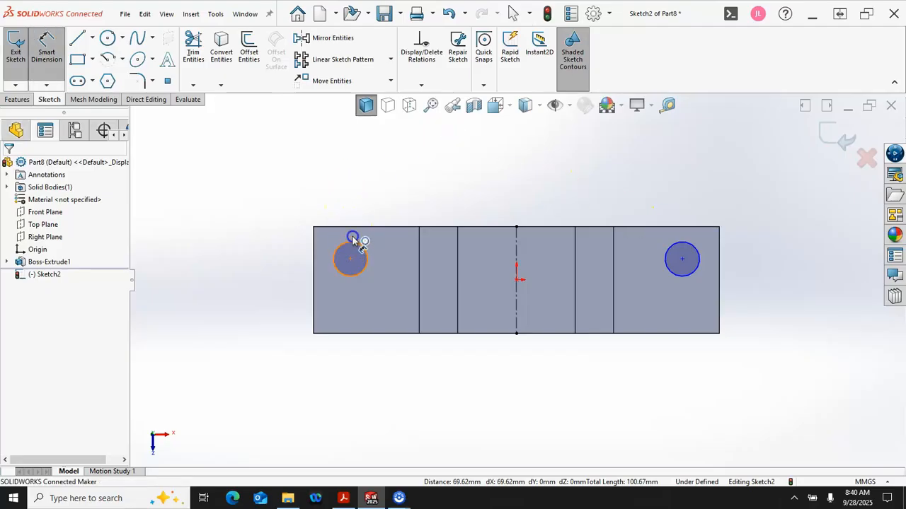
click(292, 184)
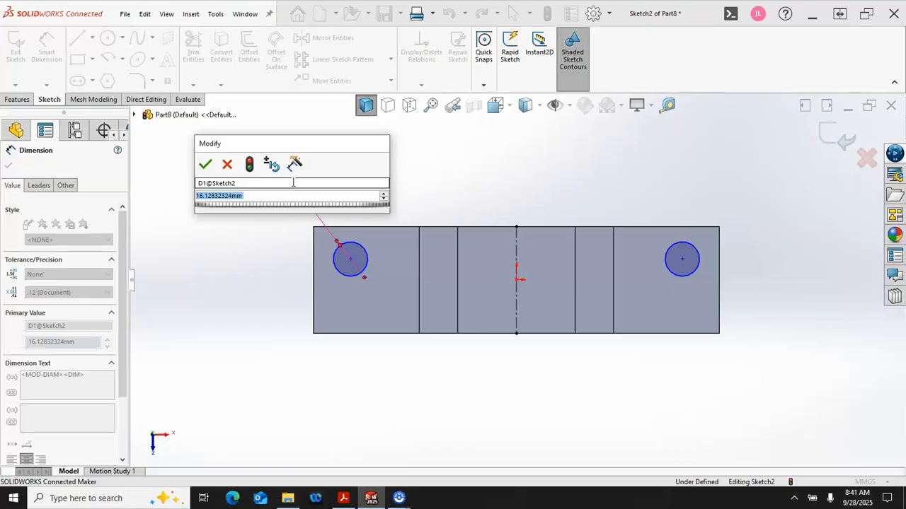
text(15)
key(Return)
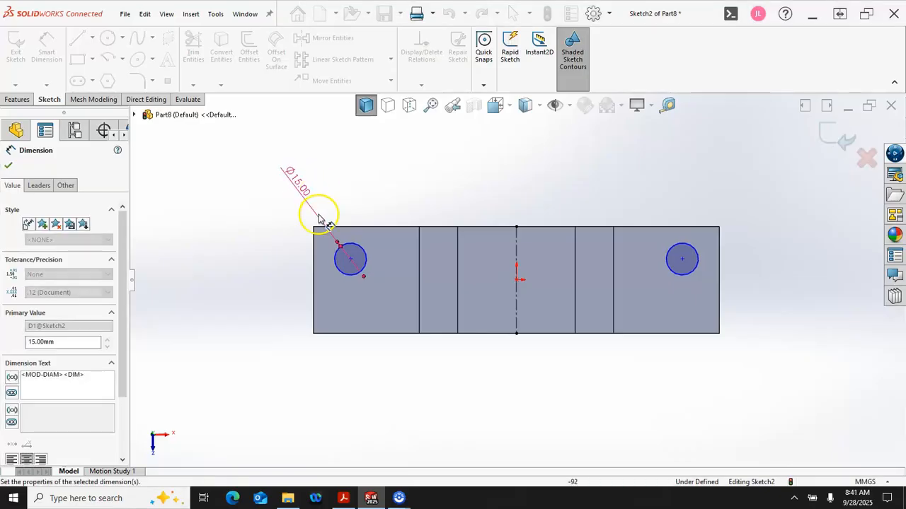
click(362, 248)
click(363, 232)
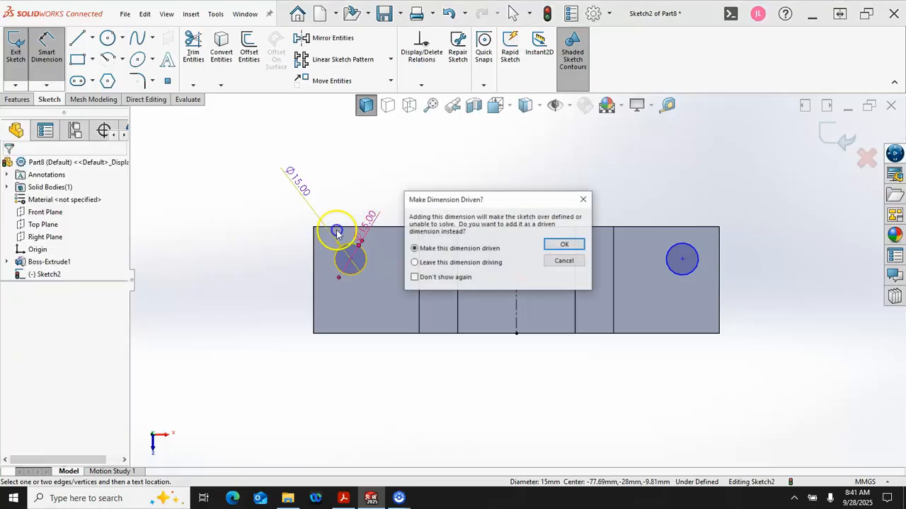
click(564, 261)
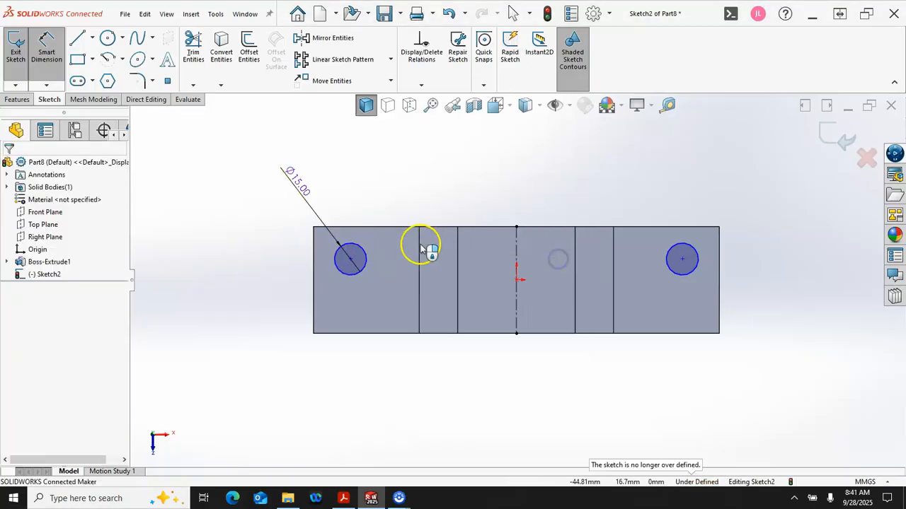
- Dimension the distance from the left foot's back edge to the circle's center as 18 mm
click(387, 228)
click(352, 253)
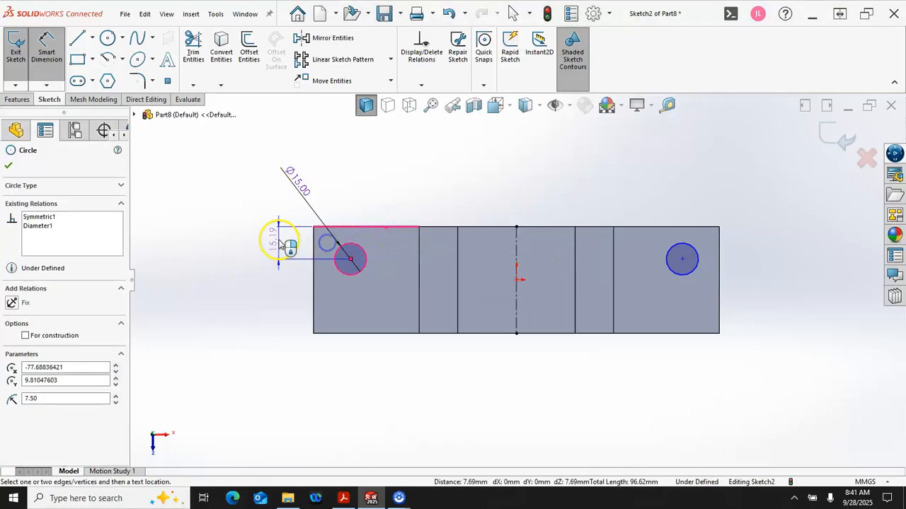
click(280, 240)
text(18)
key(Return)
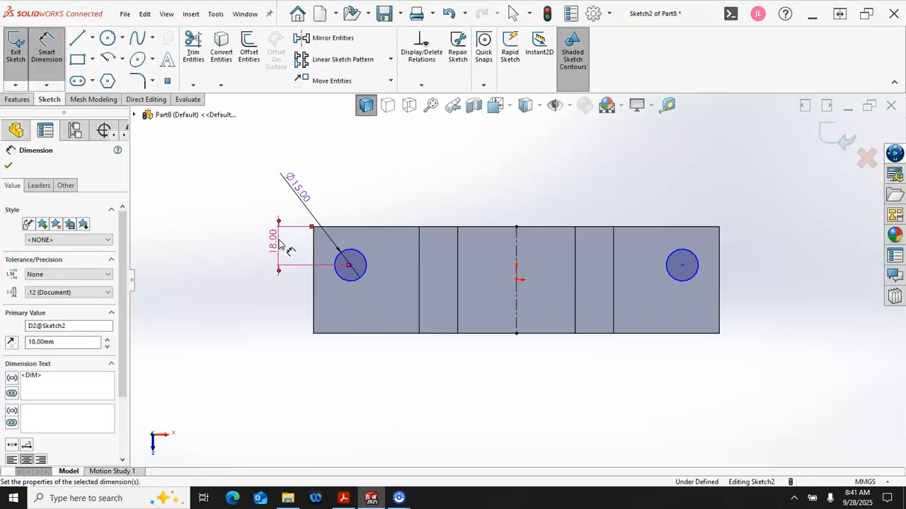
- Dimension the horizontal distance between the two circle centers as 155 mm
click(363, 256)
click(670, 267)
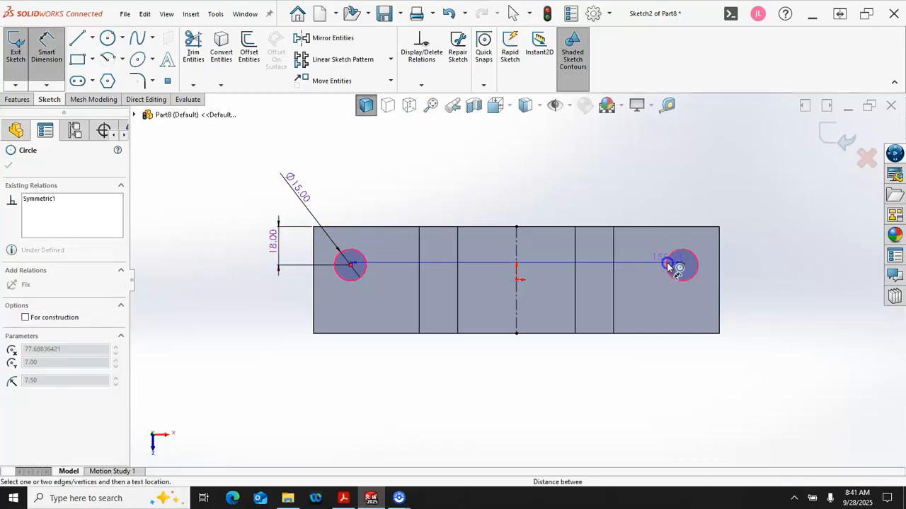
click(551, 188)
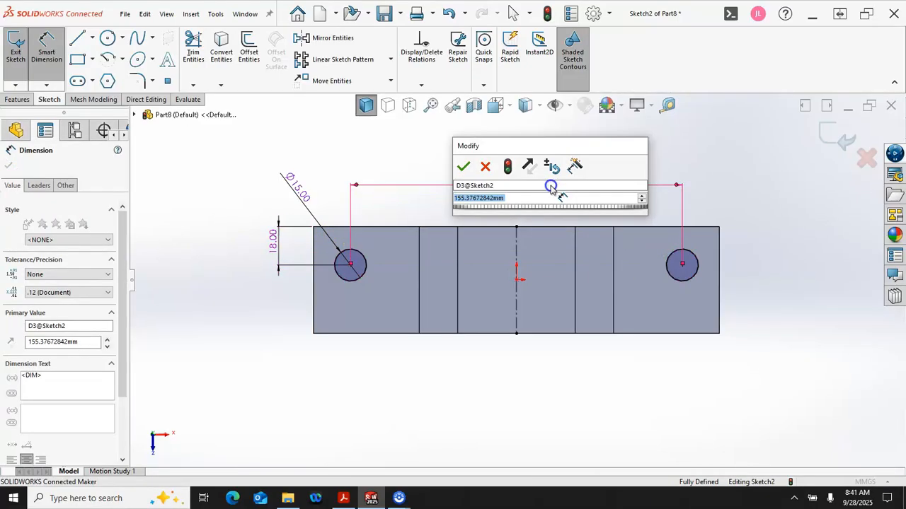
text(155)
key(Return)
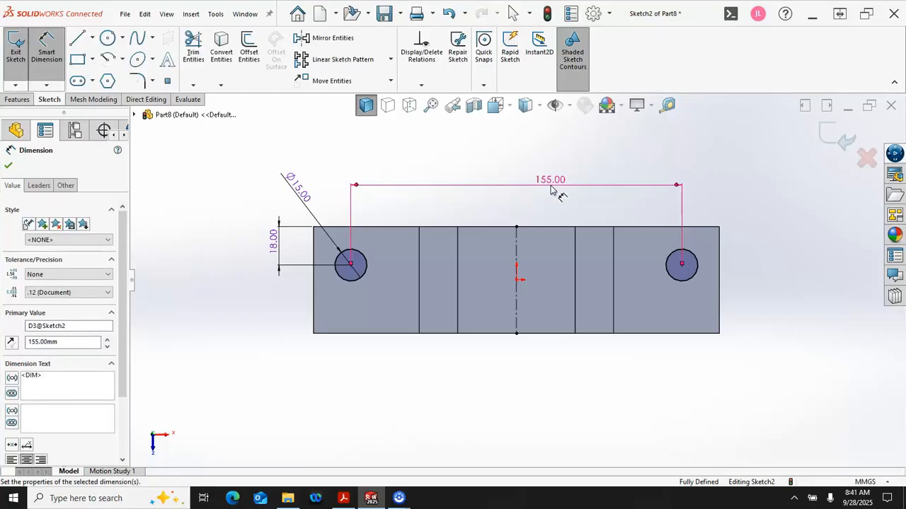
- Cut the two foot circles as holes with a Through All Extruded Cut
click(17, 99)
click(169, 61)
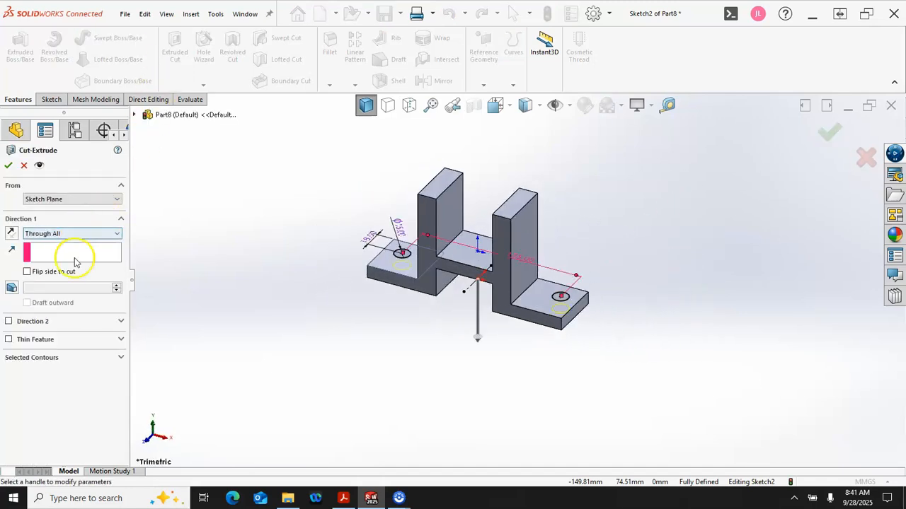
click(10, 166)
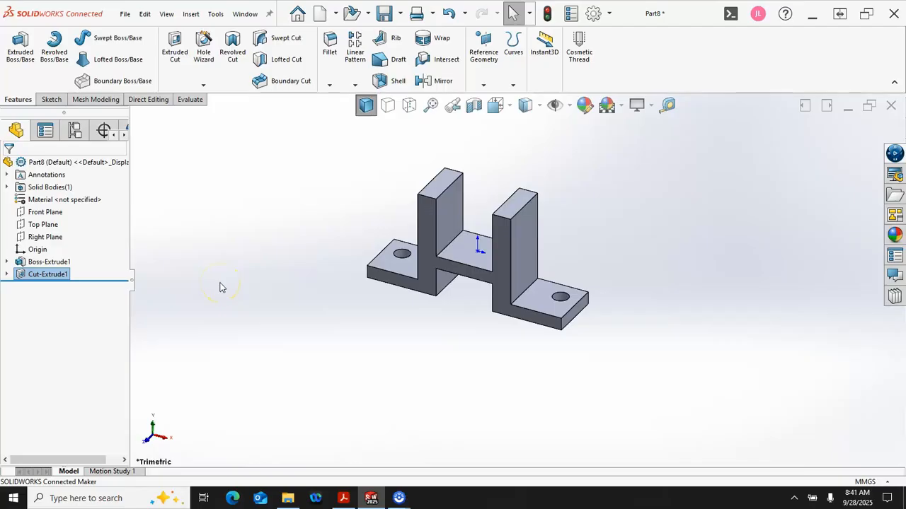
- Sketch a circle about 13 mm in diameter on the right upright's outer face, centered vertically above the origin
click(522, 236)
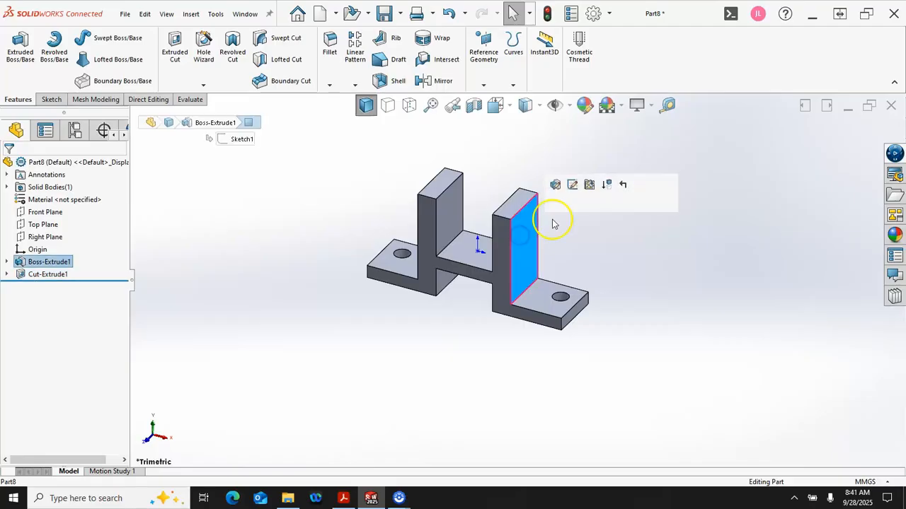
click(572, 202)
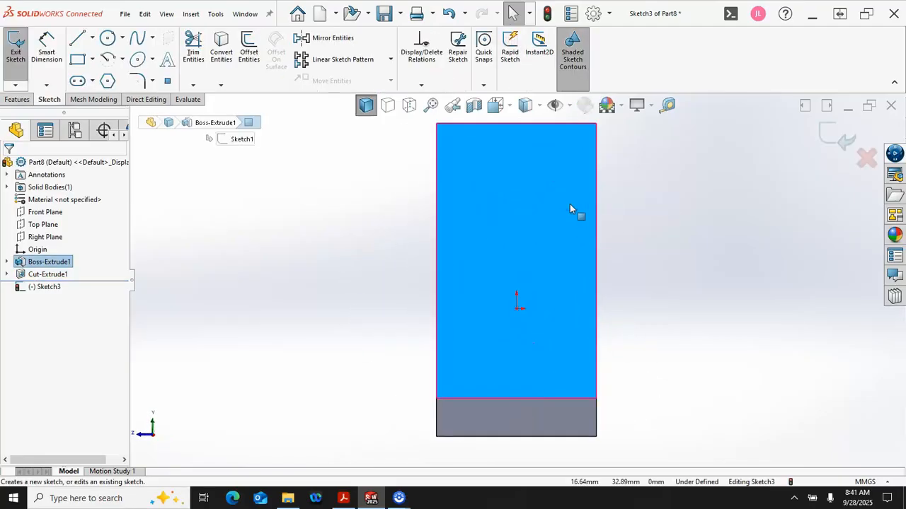
click(354, 164)
click(108, 37)
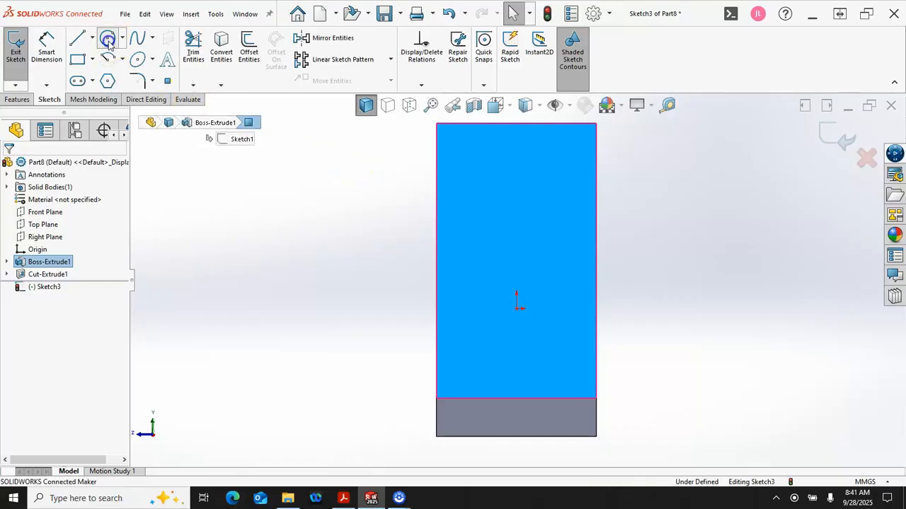
click(515, 232)
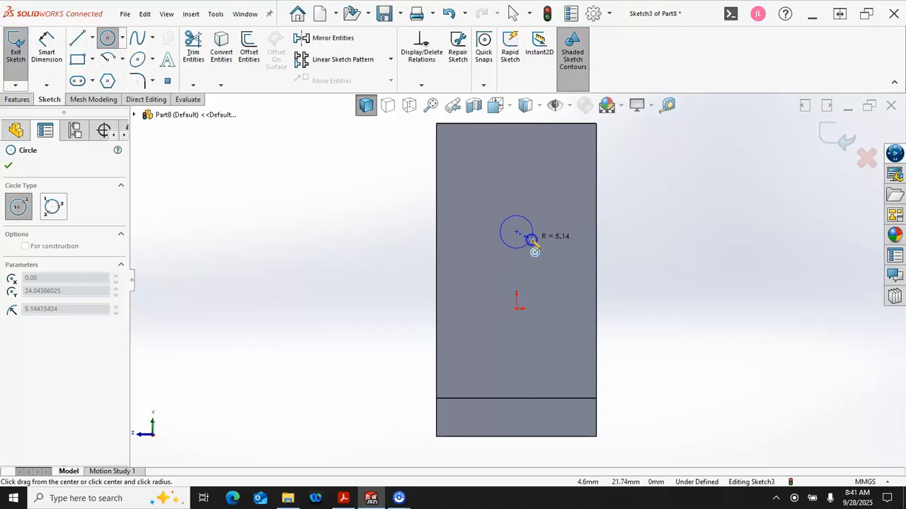
click(536, 242)
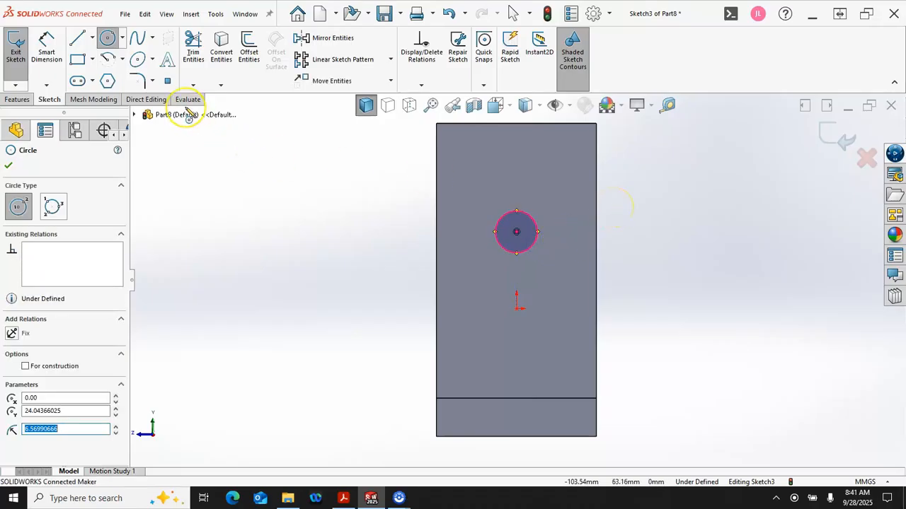
scroll(326, 210, up, 1)
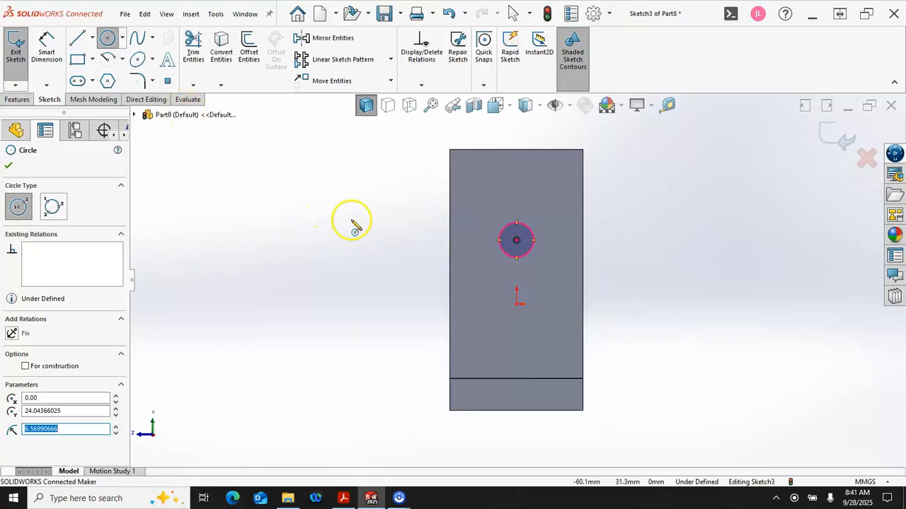
scroll(568, 189, down, 1)
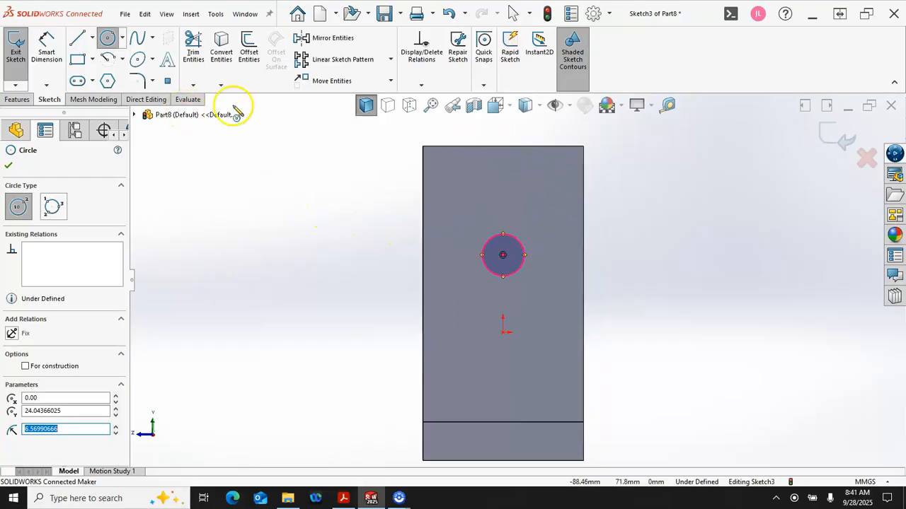
click(122, 61)
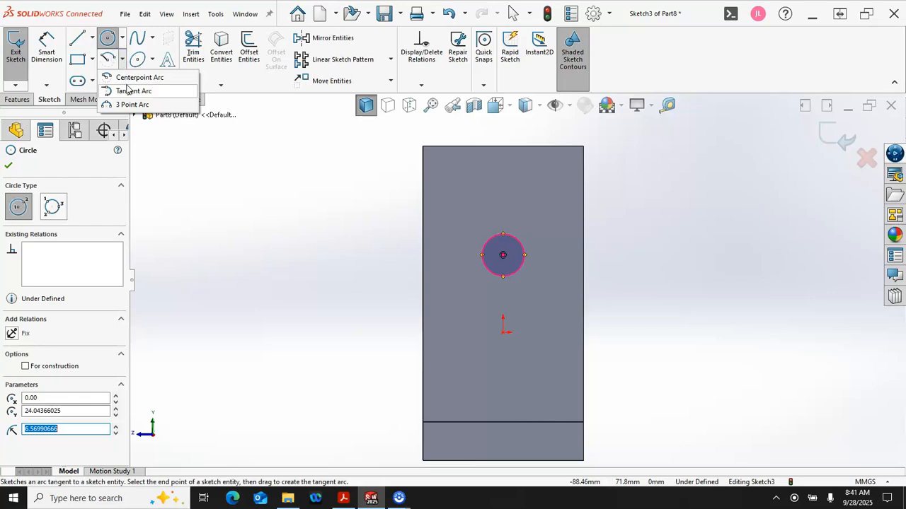
click(129, 76)
click(502, 328)
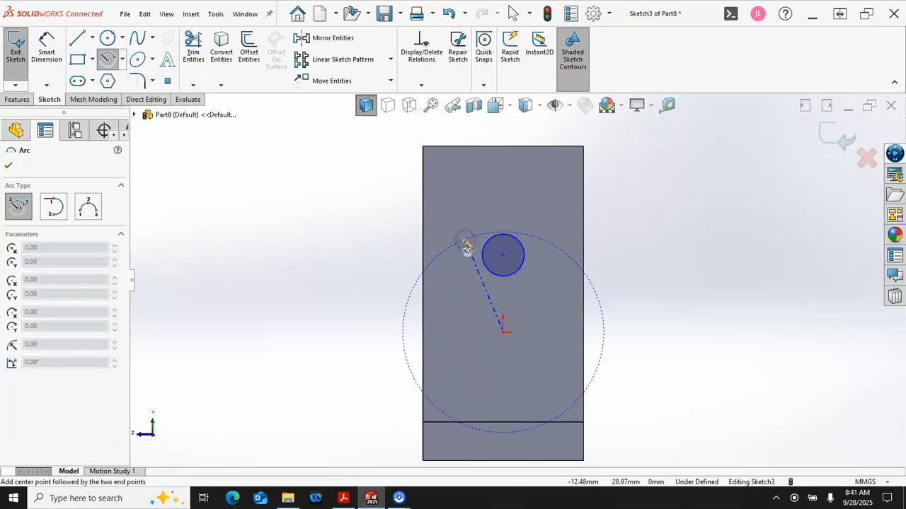
key(Escape)
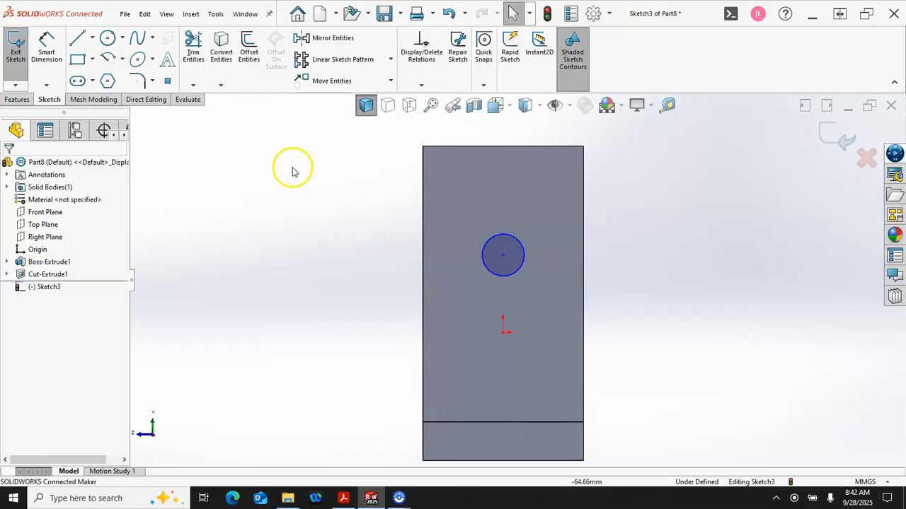
- Sketch a centerpoint arc of about 33 mm radius around the circle's center, spanning between the upright's two side edges
click(107, 59)
click(503, 255)
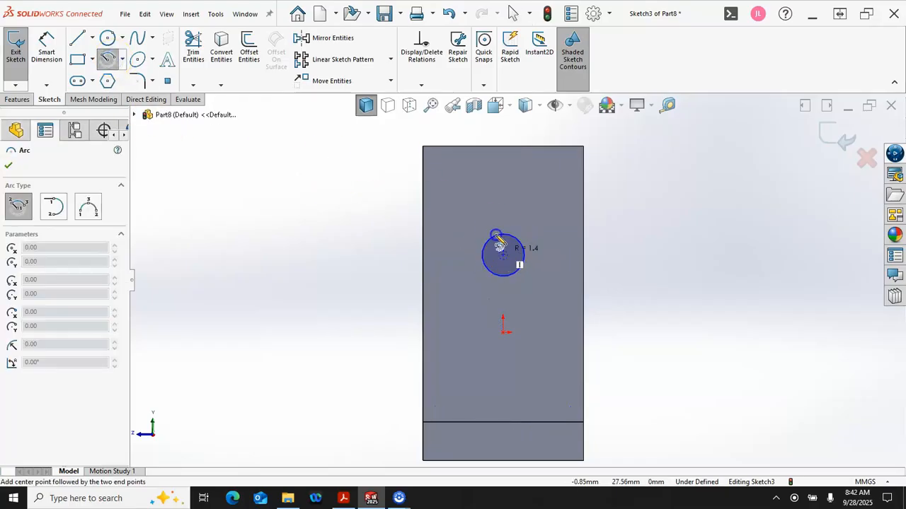
click(423, 186)
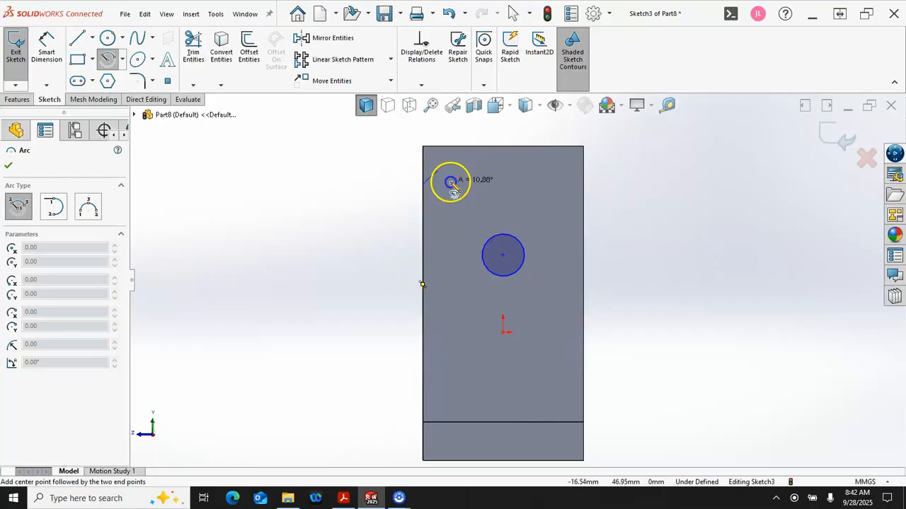
click(586, 189)
right_click(620, 221)
click(658, 231)
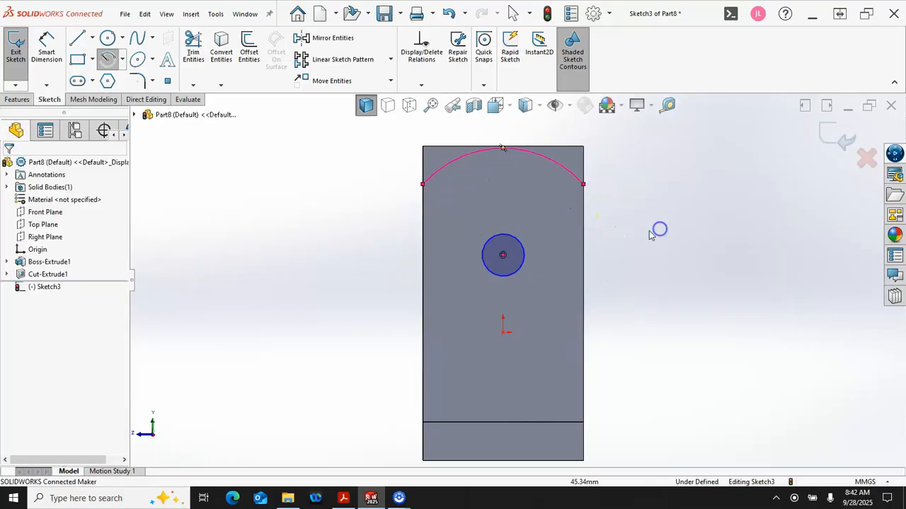
click(592, 226)
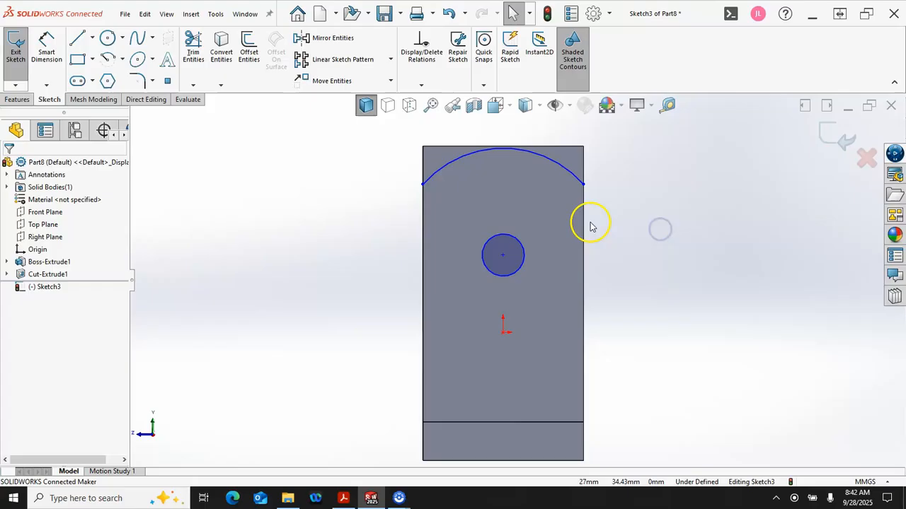
- Try to make the arc tangent to the upright's top edge, and undo the arc
click(538, 154)
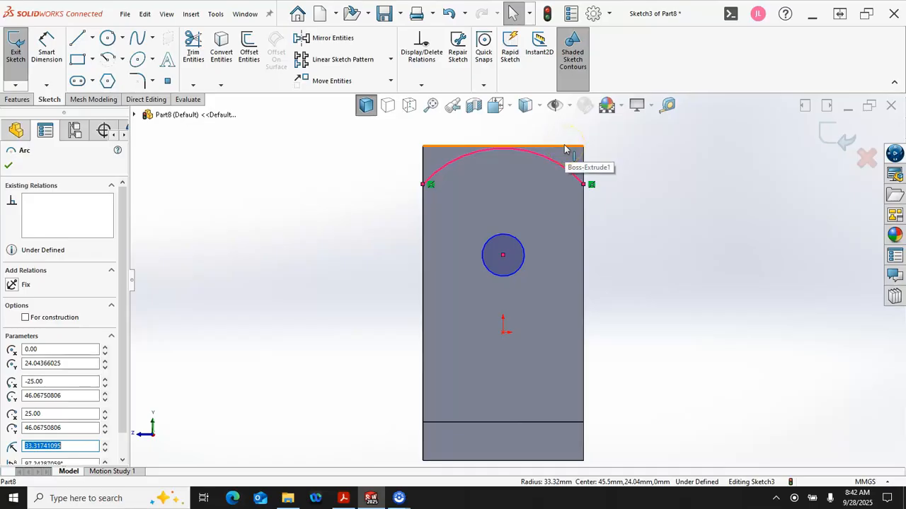
ctrl+click(540, 146)
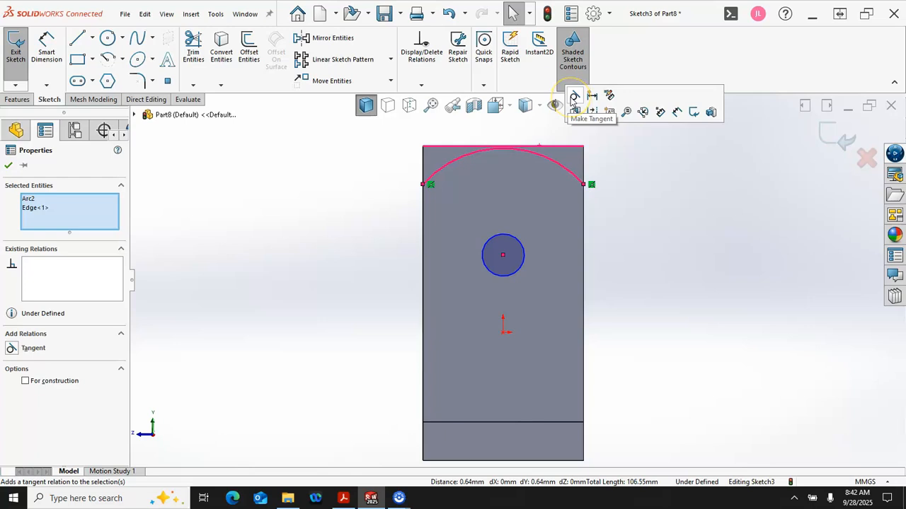
click(640, 182)
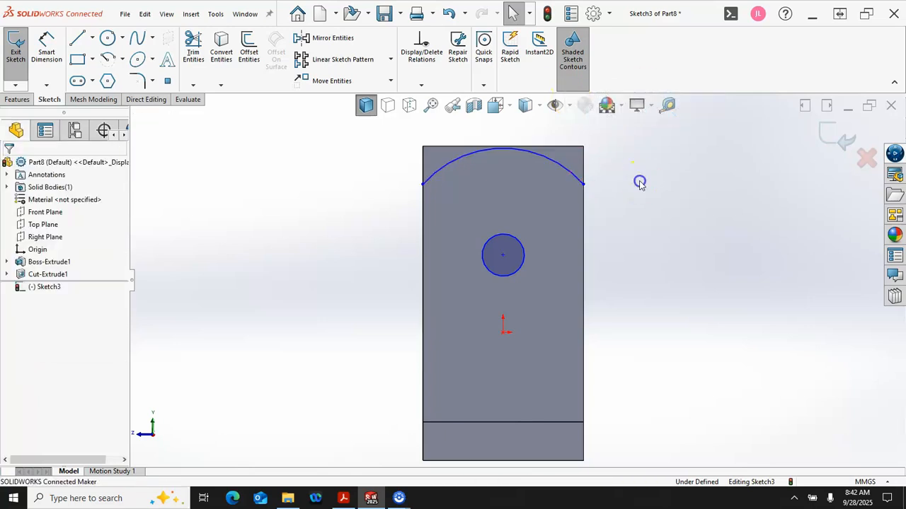
click(622, 215)
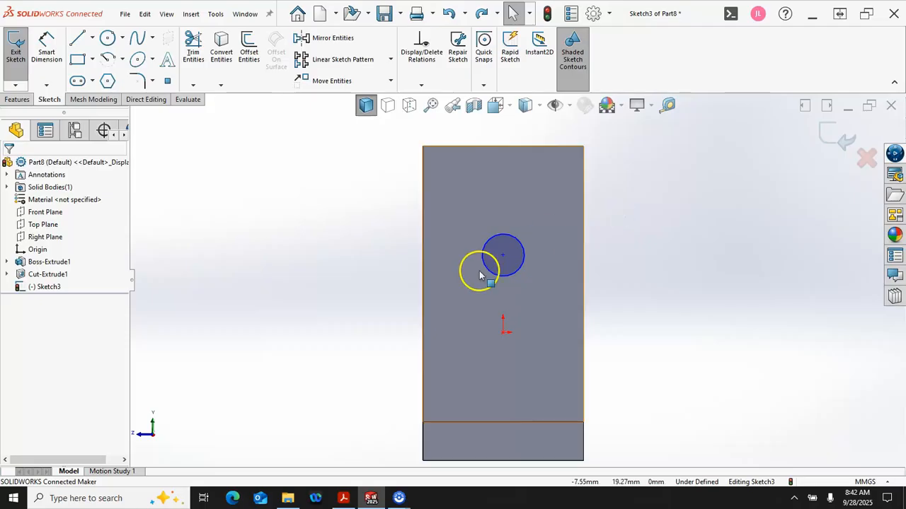
- Add a vertical relation between the circle's center and the origin
click(503, 254)
ctrl+click(502, 333)
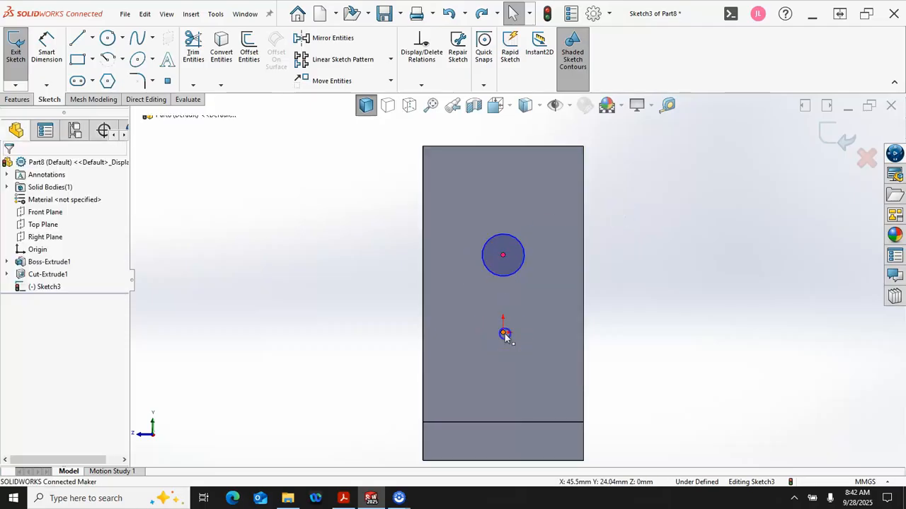
click(554, 283)
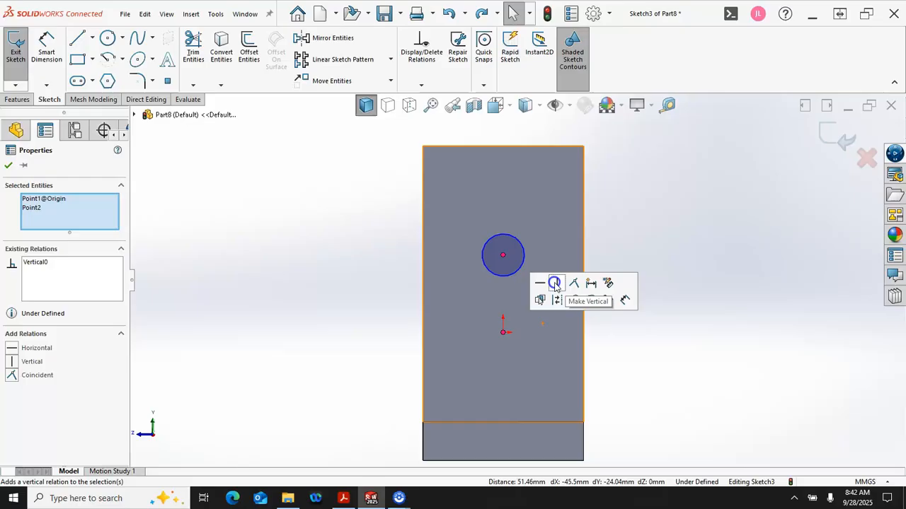
click(639, 237)
- Dimension the circle's diameter as 16 mm
right_click(639, 234)
click(742, 216)
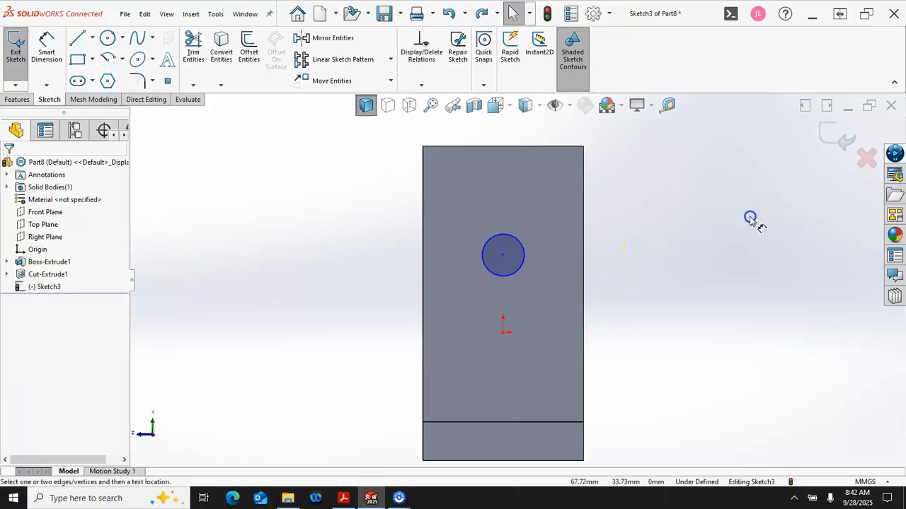
click(525, 250)
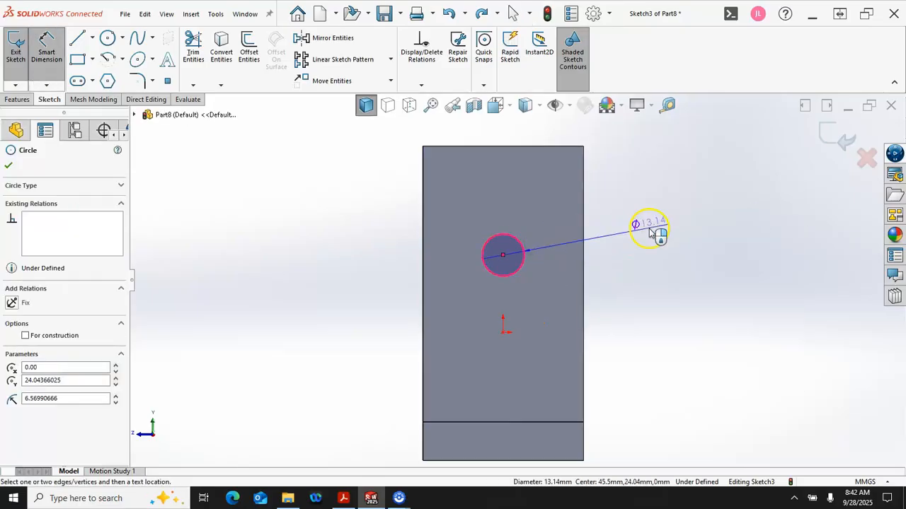
click(649, 232)
text(16)
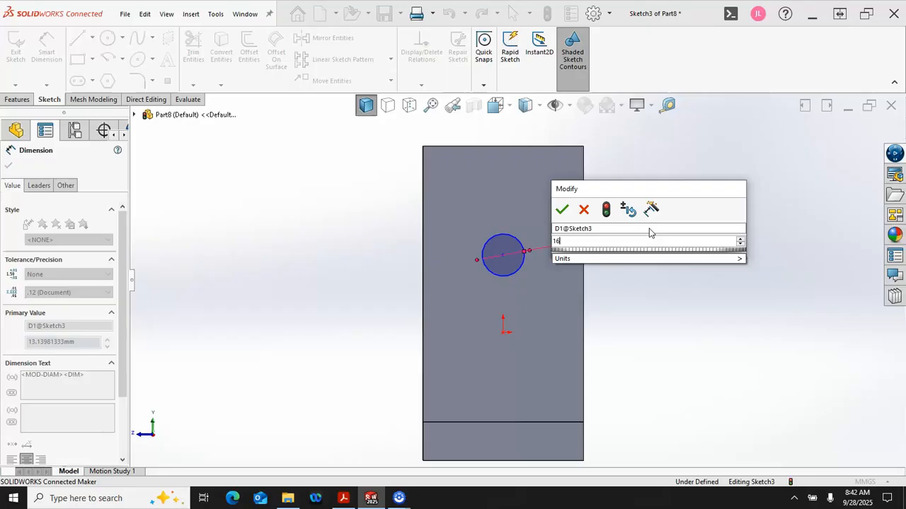
key(Return)
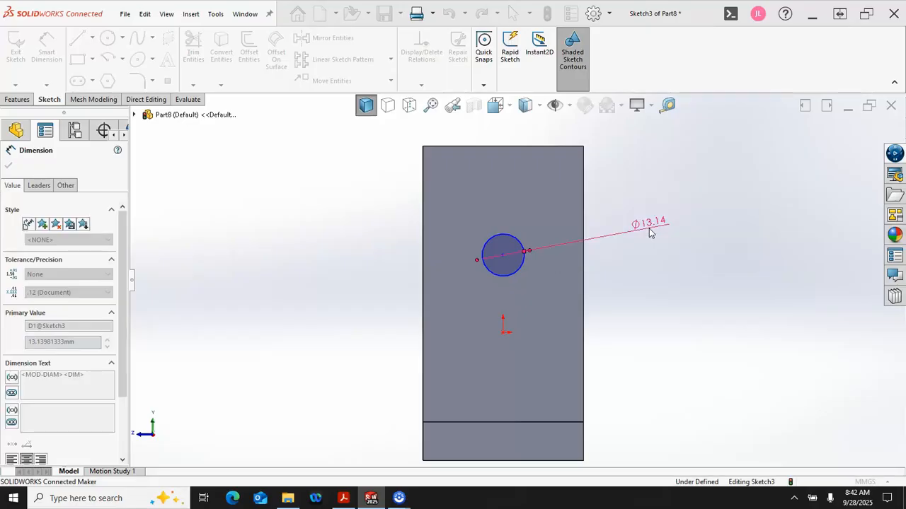
- Dimension the distance from the upright's top edge to the circle's center as 40 mm
click(520, 237)
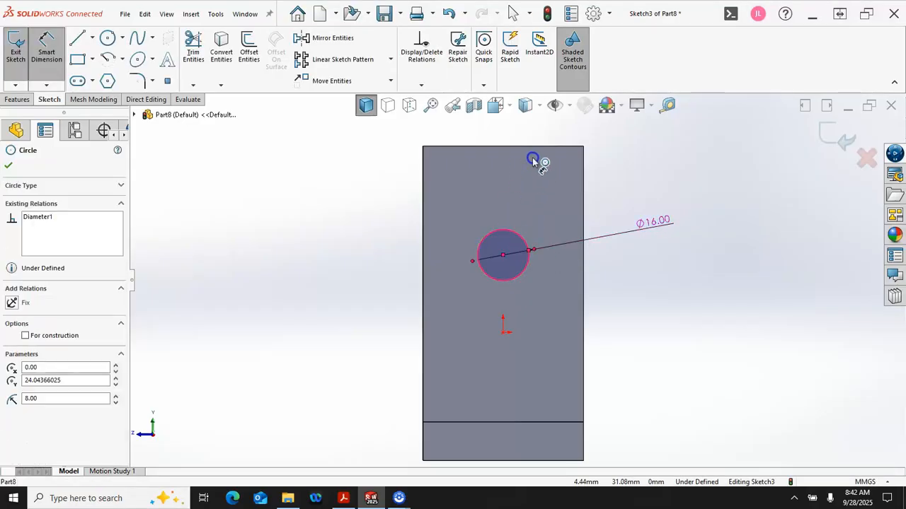
click(532, 147)
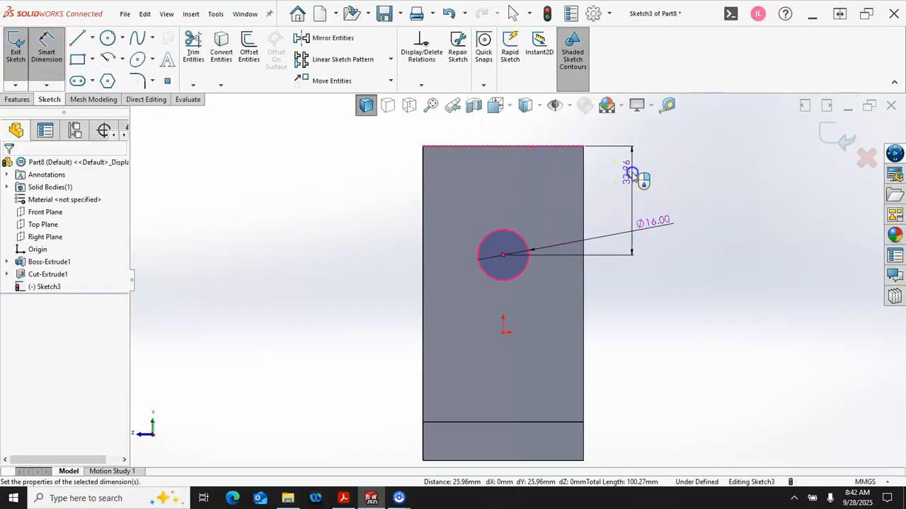
click(631, 174)
text(40)
key(Return)
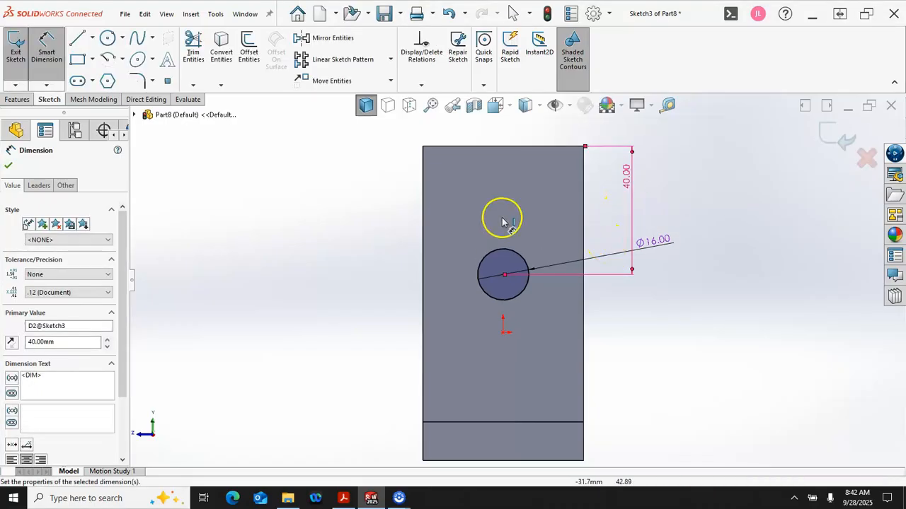
- Cut the circle through both uprights with an Extruded Cut set to Through All - Both
click(18, 99)
click(175, 48)
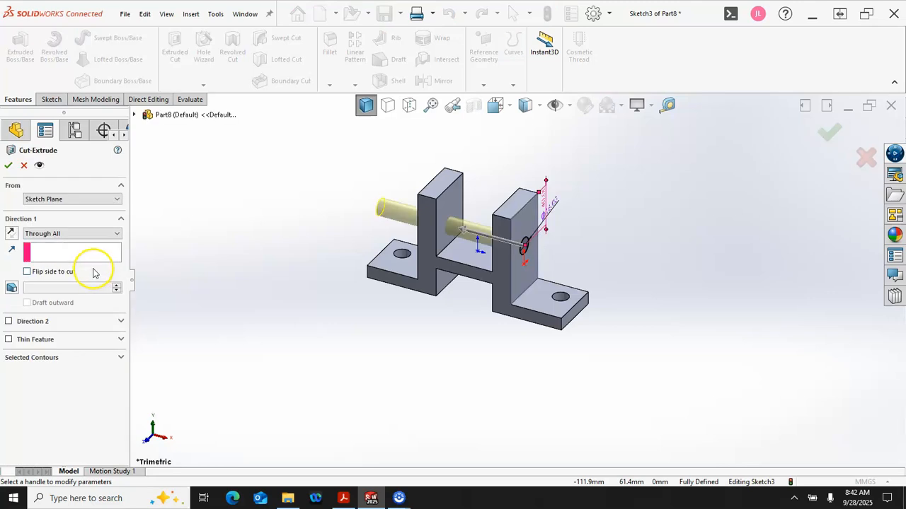
click(66, 234)
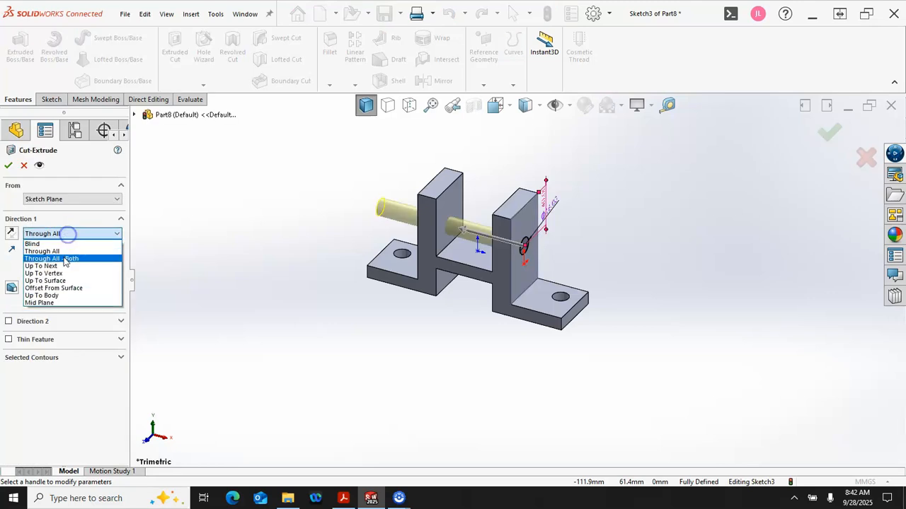
click(63, 259)
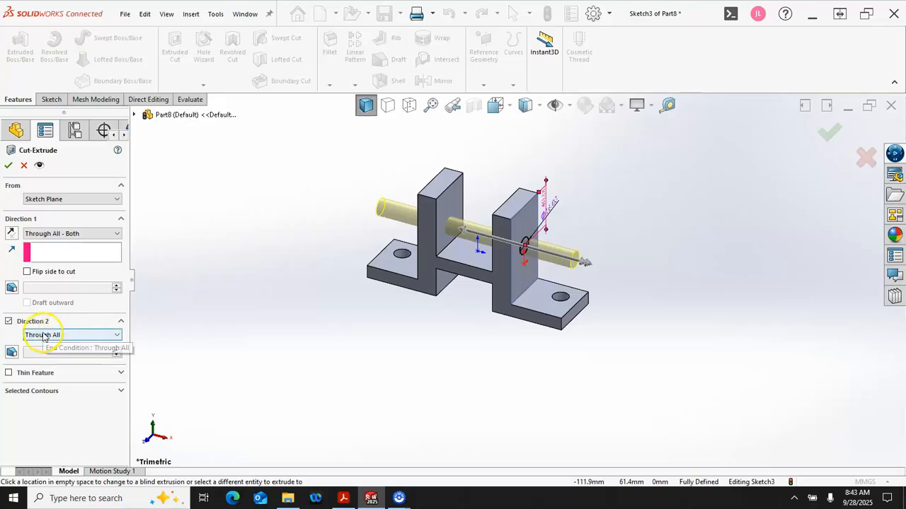
click(8, 165)
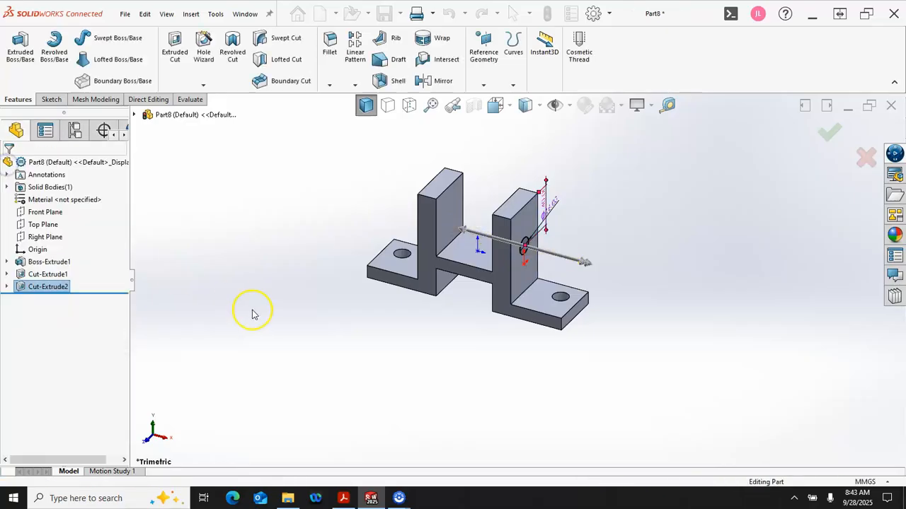
- Open a new sketch on the right upright's outer face
click(519, 225)
click(572, 184)
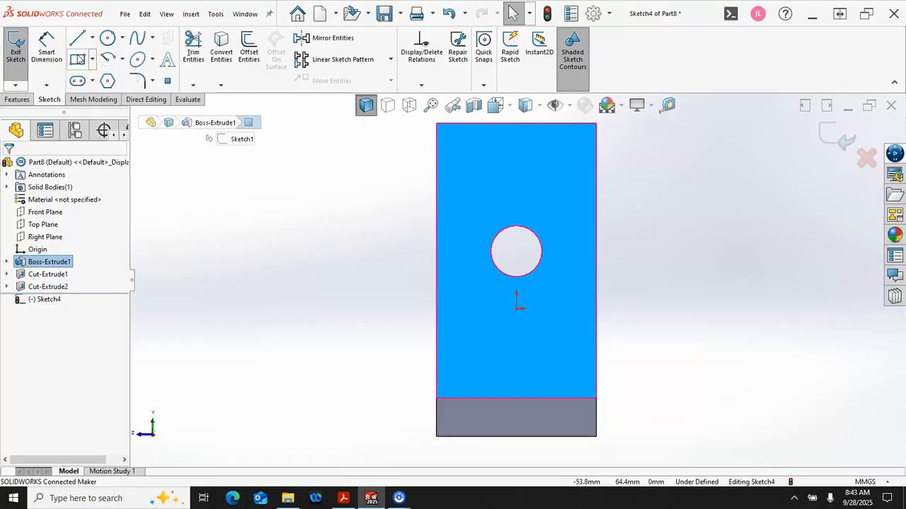
- Examine the upright hole cut's underlying sketch and the face it lies on from an angled view
click(7, 286)
middle_drag(196, 276, 224, 292)
click(49, 303)
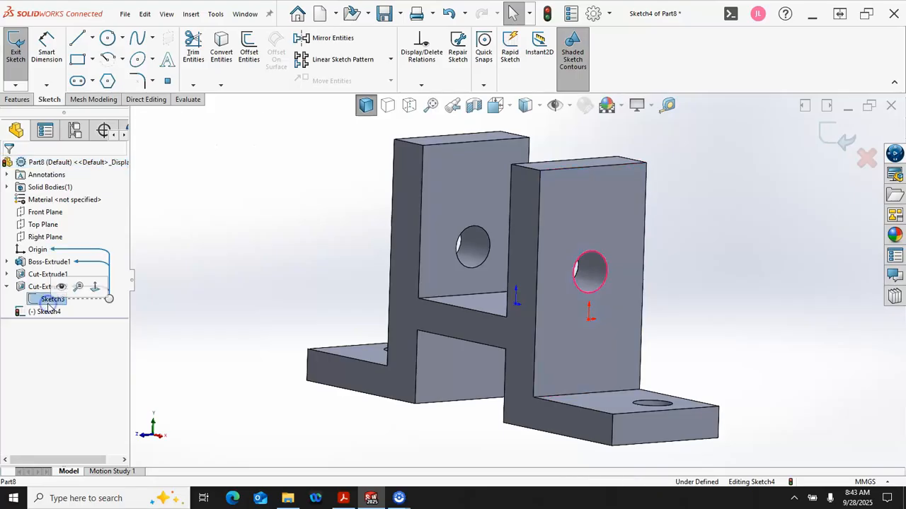
middle_drag(311, 198, 312, 245)
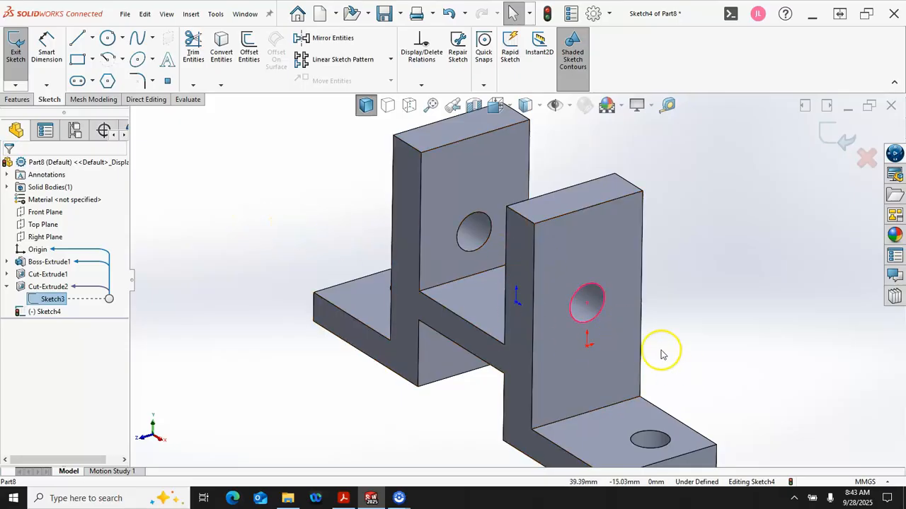
scroll(610, 305, up, 2)
middle_drag(605, 289, 615, 305)
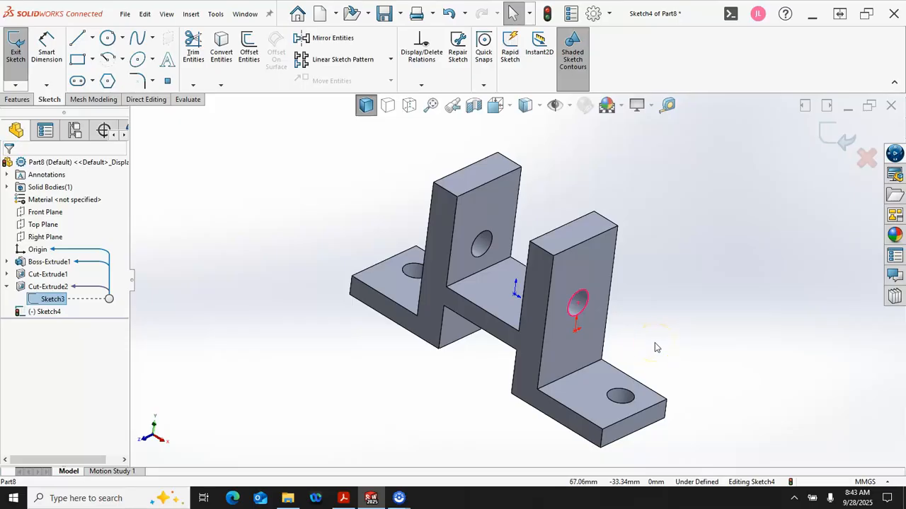
click(607, 269)
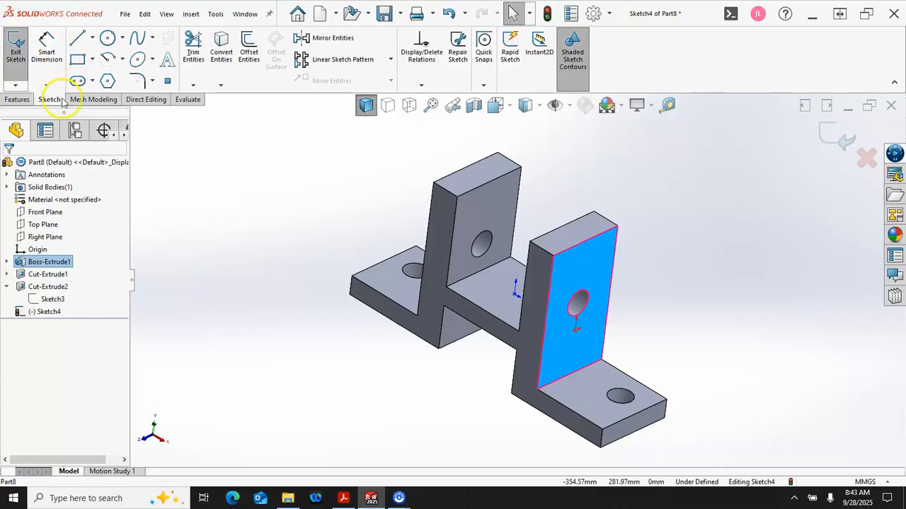
click(316, 243)
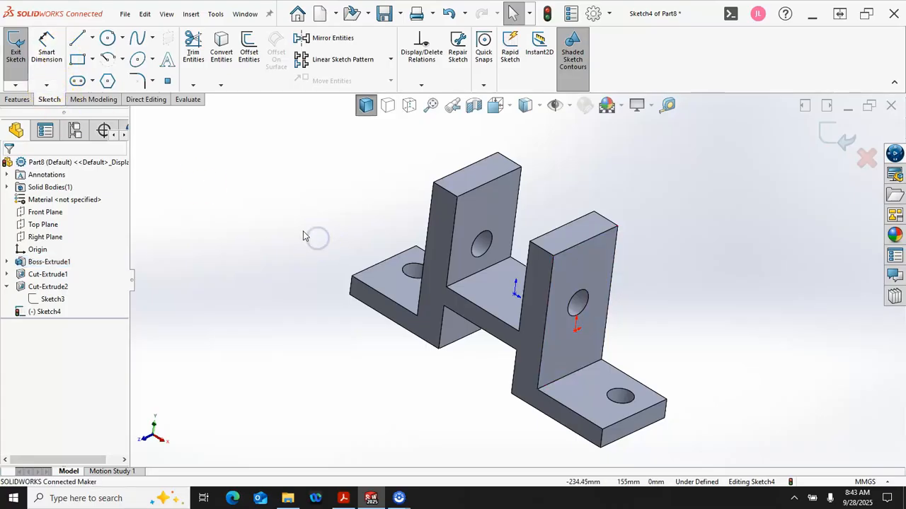
- Sketch a centerpoint arc of about 35 mm radius around the hole's center, spanning the right upright's two side edges
key(ctrl+8)
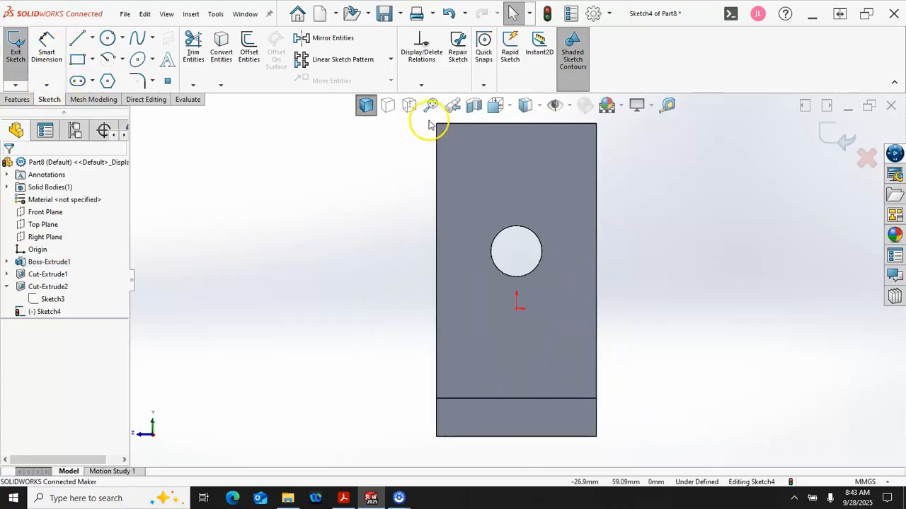
click(107, 61)
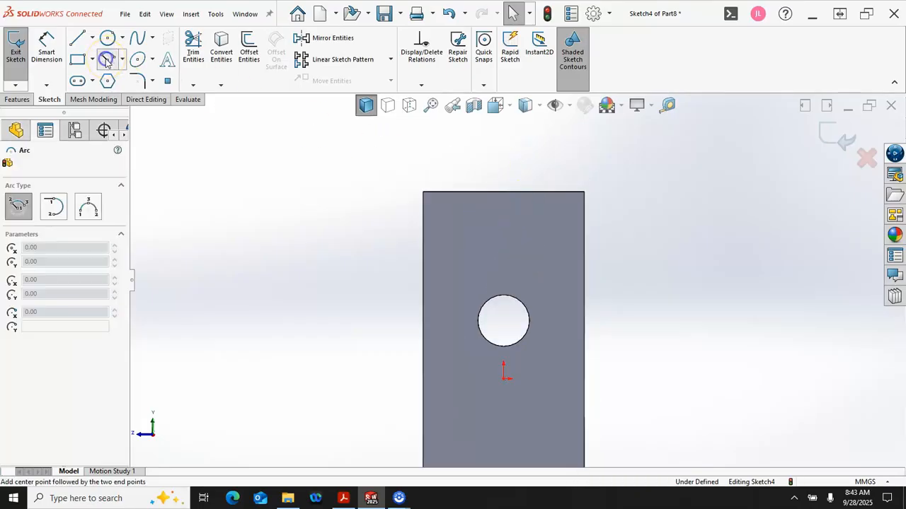
click(503, 321)
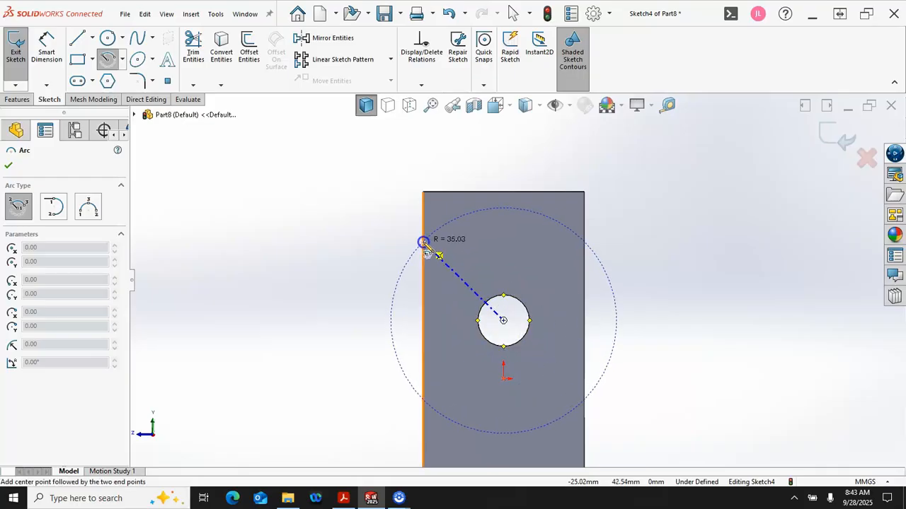
click(424, 244)
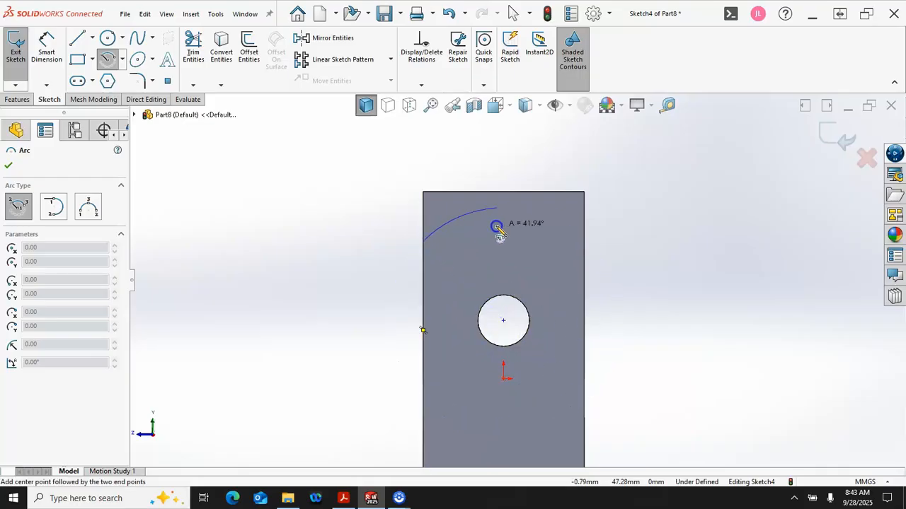
click(584, 241)
right_click(660, 257)
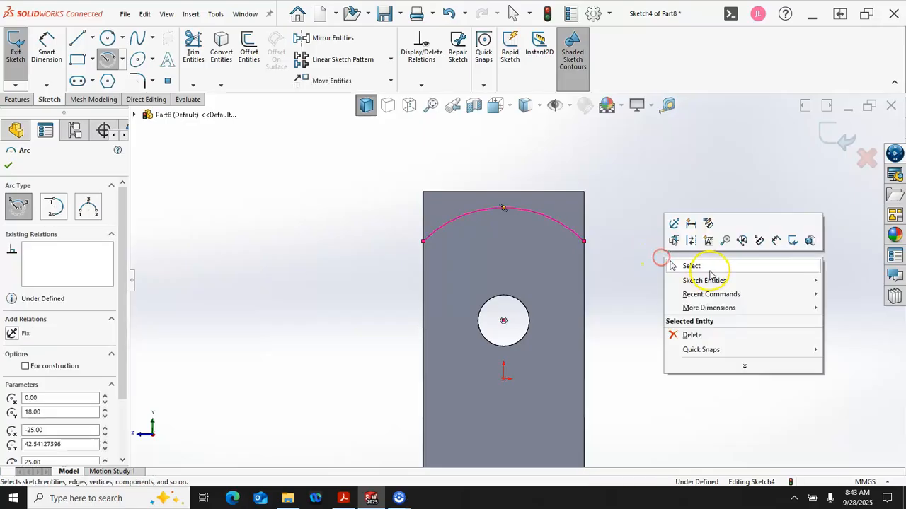
click(709, 271)
- Make the arc tangent to the upright's top edge
click(534, 215)
ctrl+click(532, 191)
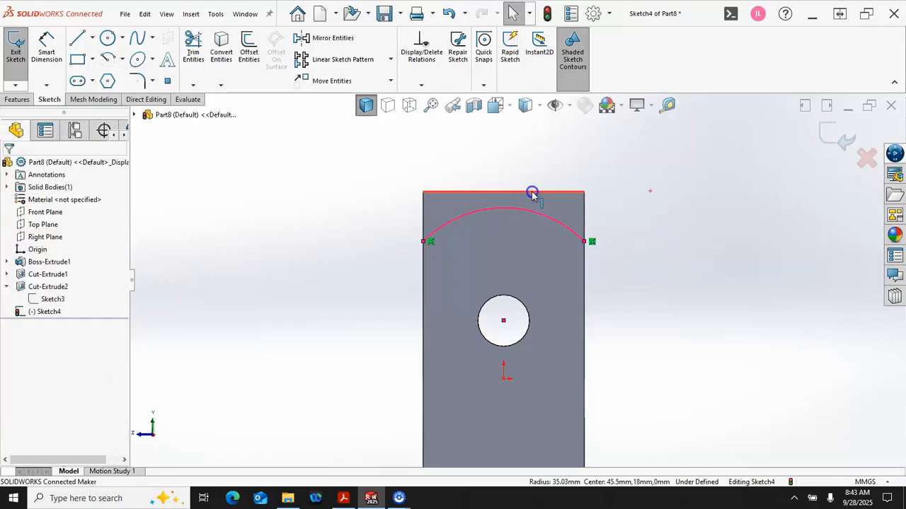
click(568, 144)
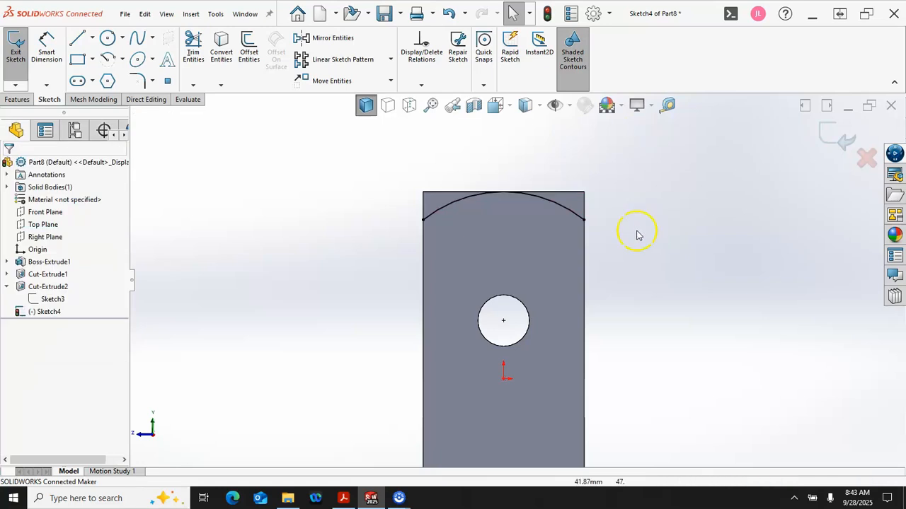
mouse_move(467, 186)
middle_down()
mouse_move(613, 263)
mouse_move(605, 317)
middle_up()
click(20, 100)
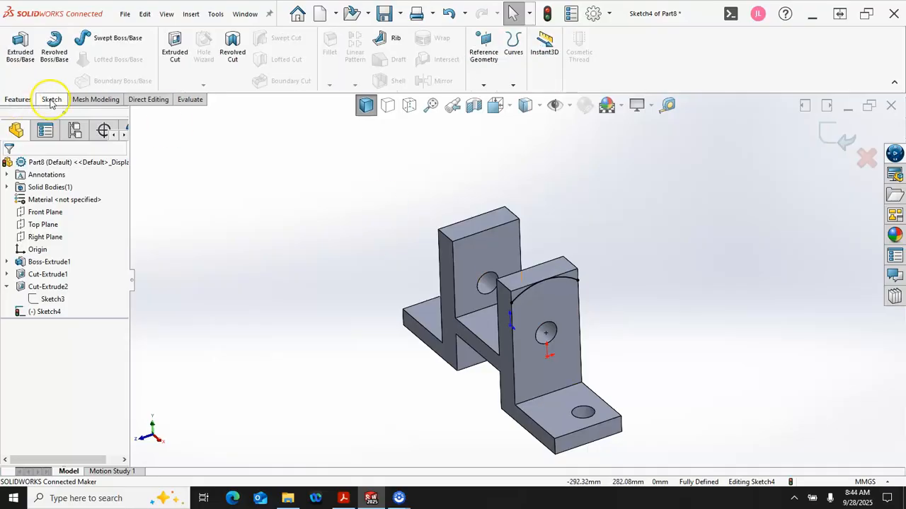
- Cut the upright tops to the arc with an Extruded Cut, Through All in one direction only, with Direction 2 off
click(174, 50)
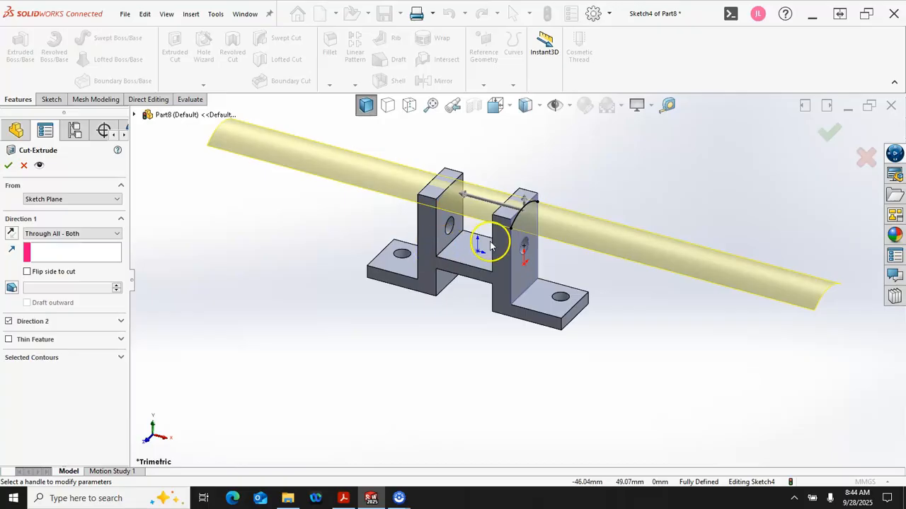
scroll(538, 230, down, 3)
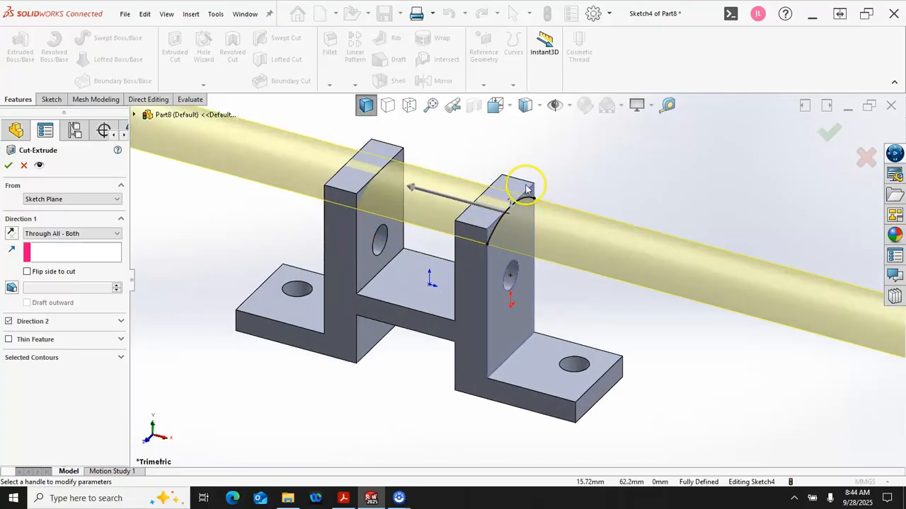
scroll(510, 209, down, 2)
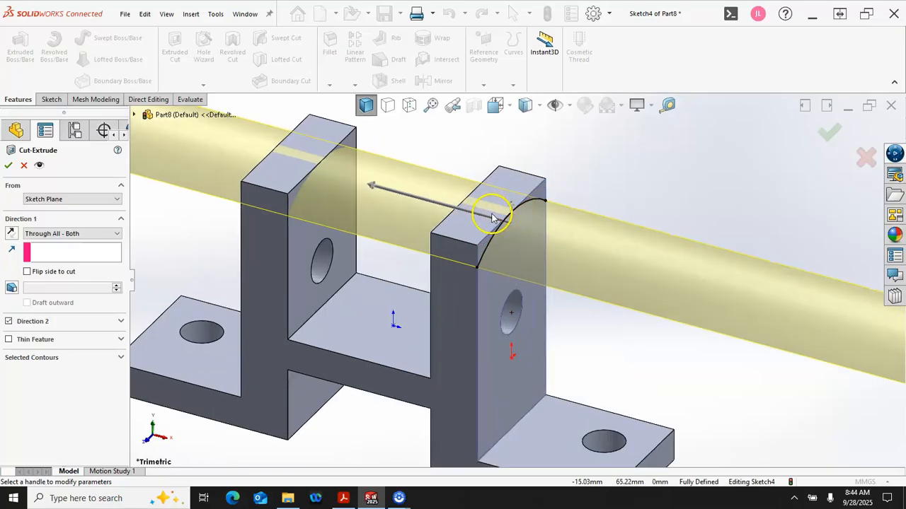
click(8, 322)
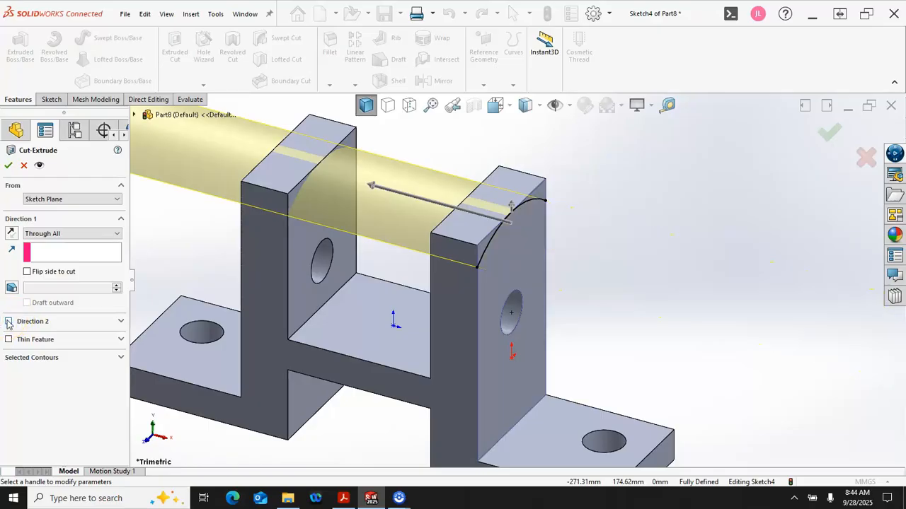
click(6, 168)
middle_drag(593, 262, 553, 271)
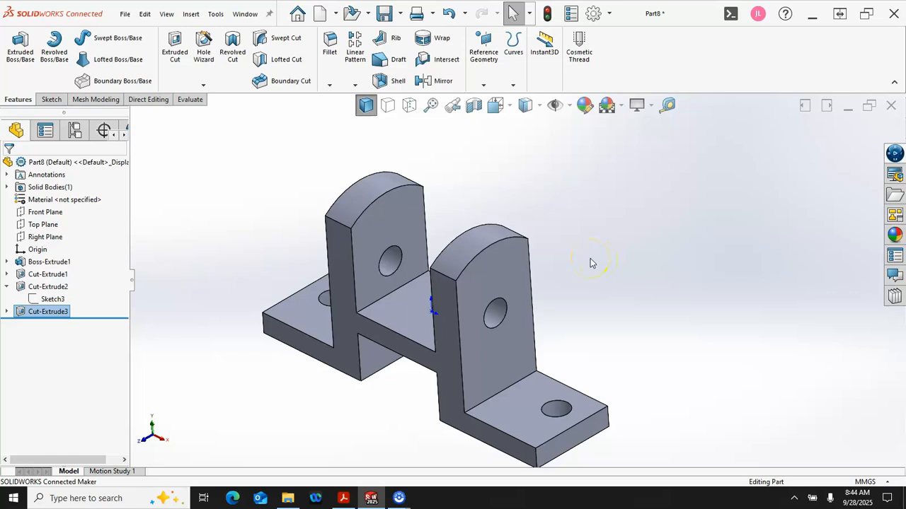
- Open a new sketch on the underside face of the left foot, seen from below
key(ctrl+6)
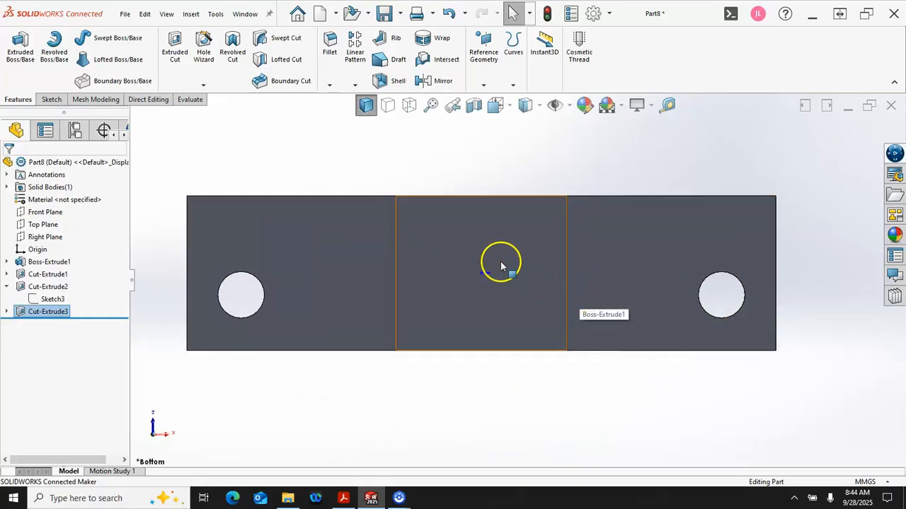
click(352, 236)
click(448, 274)
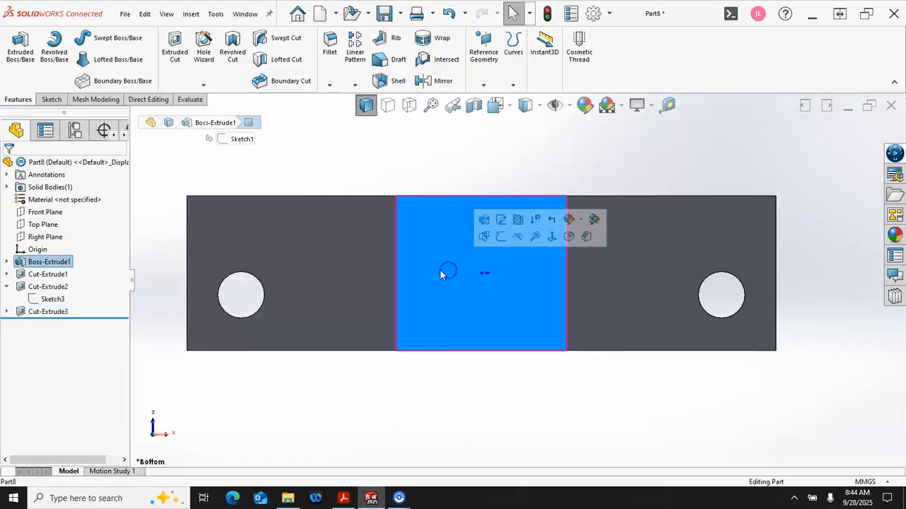
click(344, 260)
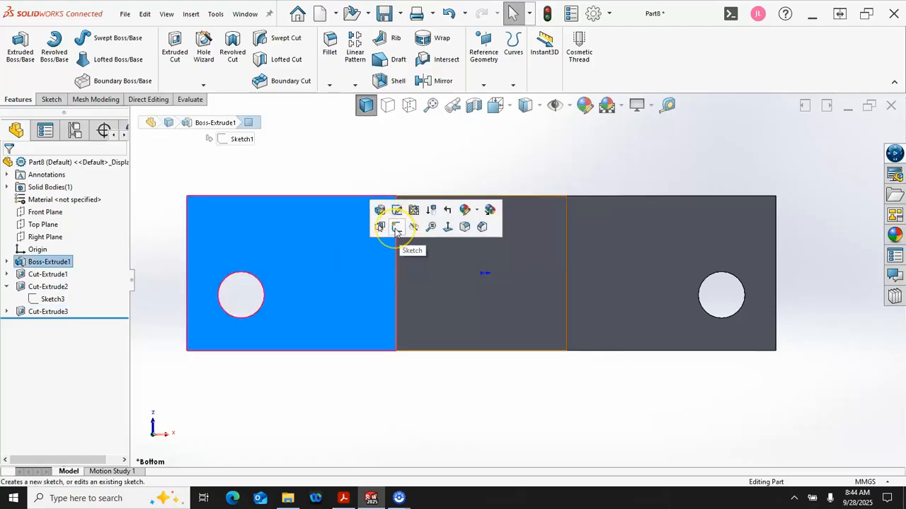
click(396, 227)
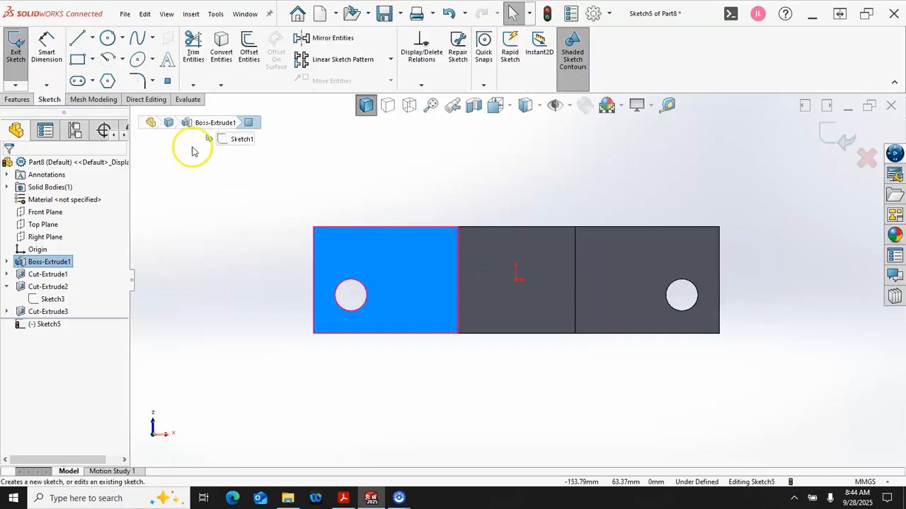
- Sketch a horizontal line across the middle gap between the two feet's inner edges, about 7 mm below the origin
click(76, 39)
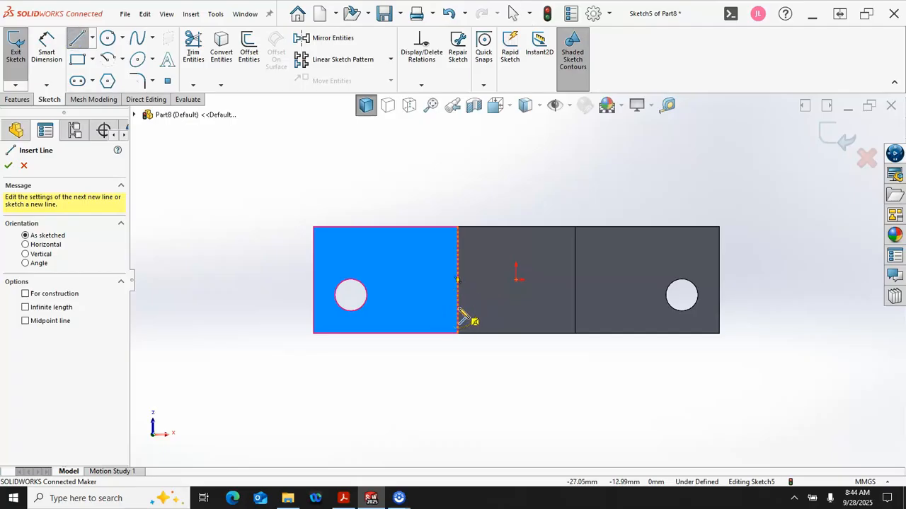
click(458, 309)
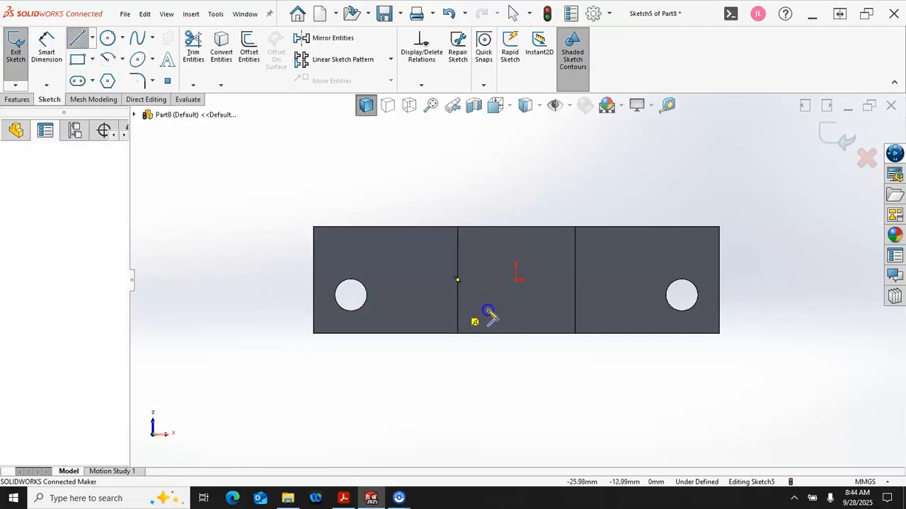
click(575, 309)
right_click(539, 176)
click(567, 192)
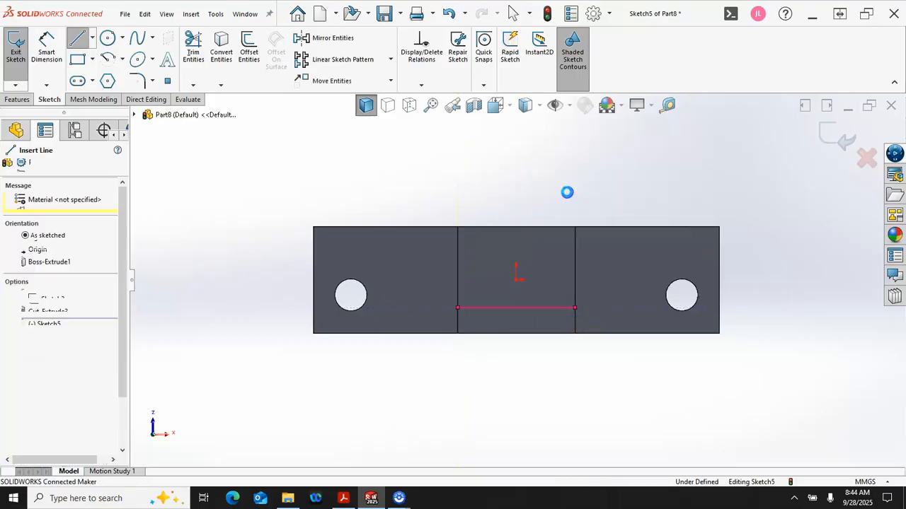
drag(575, 310, 575, 295)
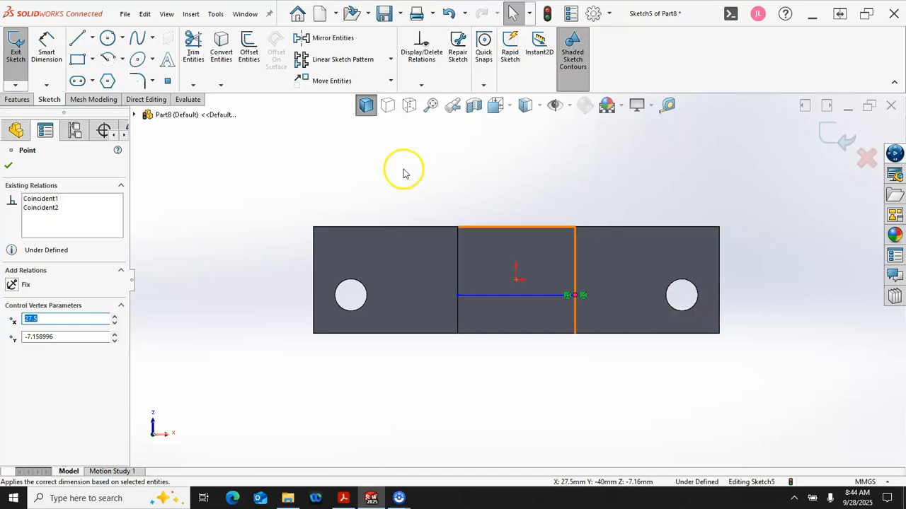
- Place a sketch point at the right foot hole's center and make it coincident with the horizontal line
click(167, 80)
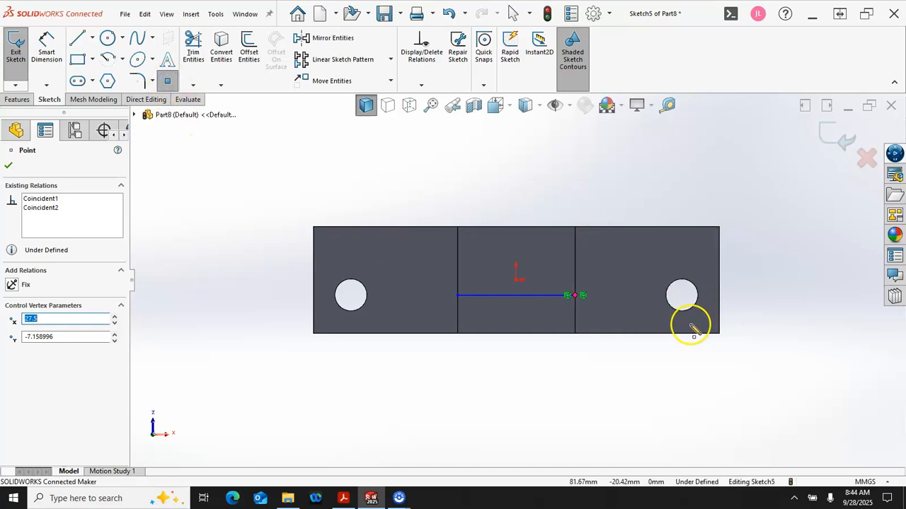
click(682, 295)
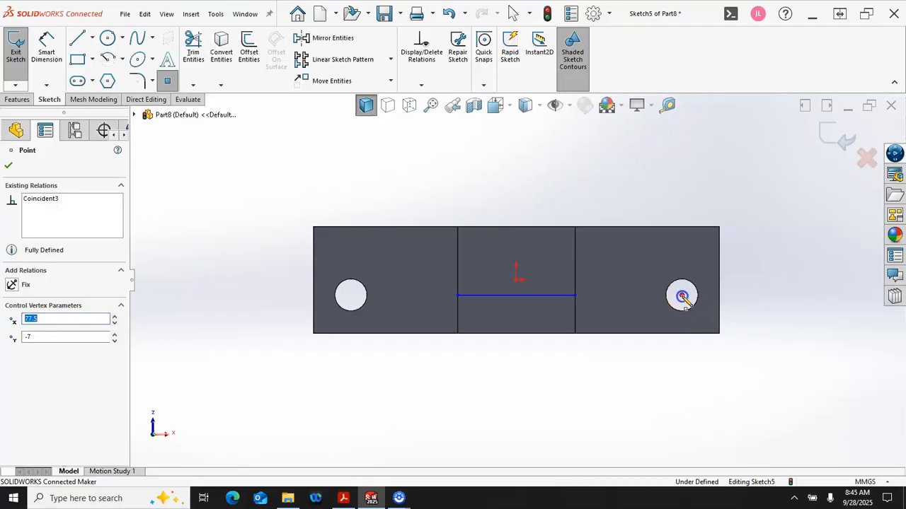
key(Escape)
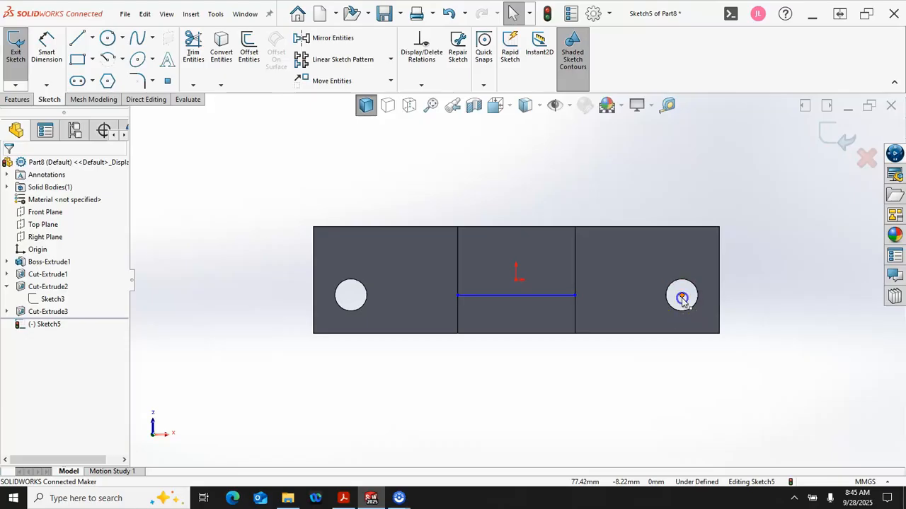
click(681, 297)
ctrl+click(556, 296)
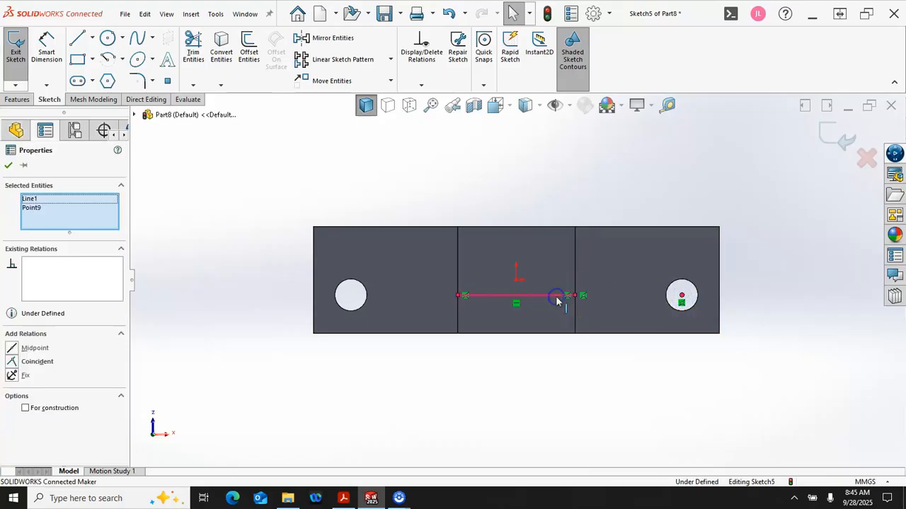
click(608, 246)
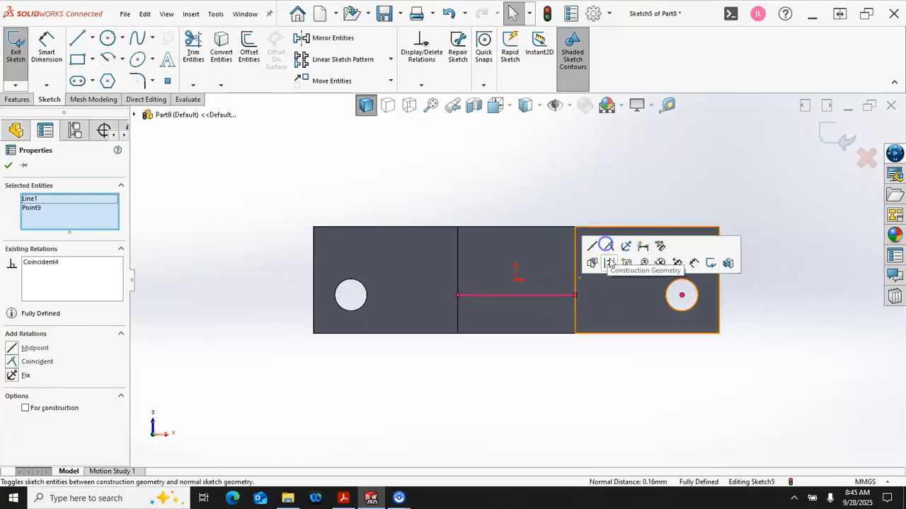
click(596, 196)
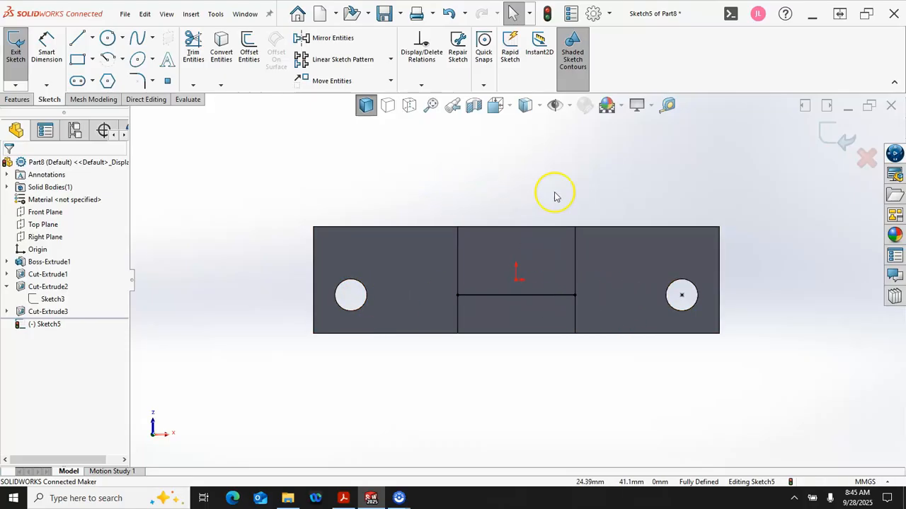
- Start a Rib from the horizontal line and set its thickness to 8 mm, applied to both sides
middle_drag(559, 162, 425, 274)
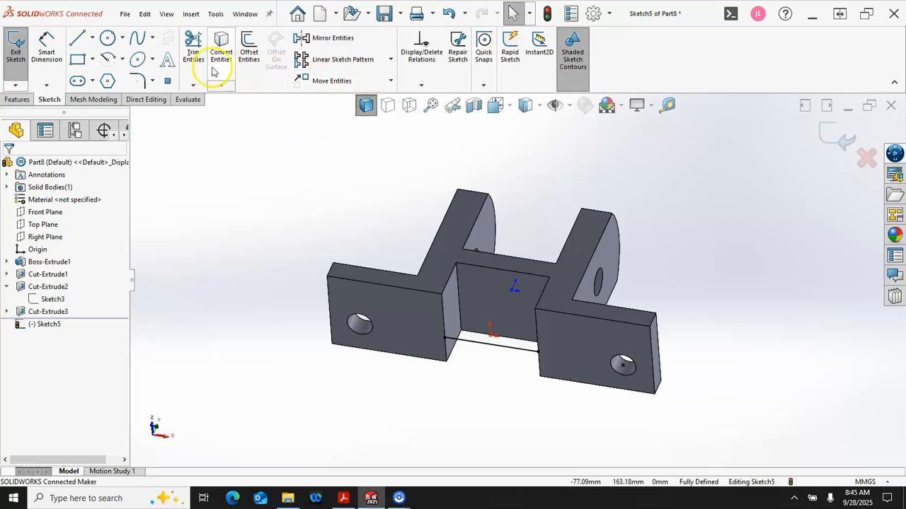
click(17, 99)
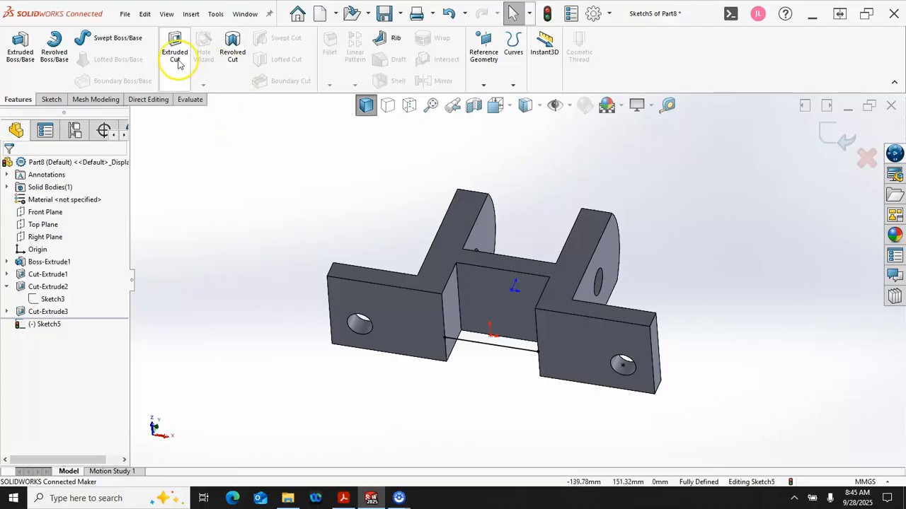
click(383, 43)
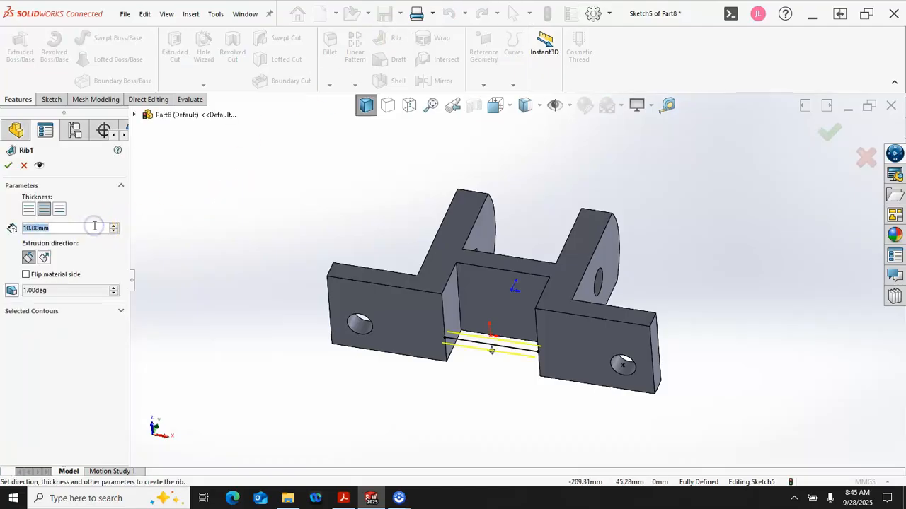
text(80)
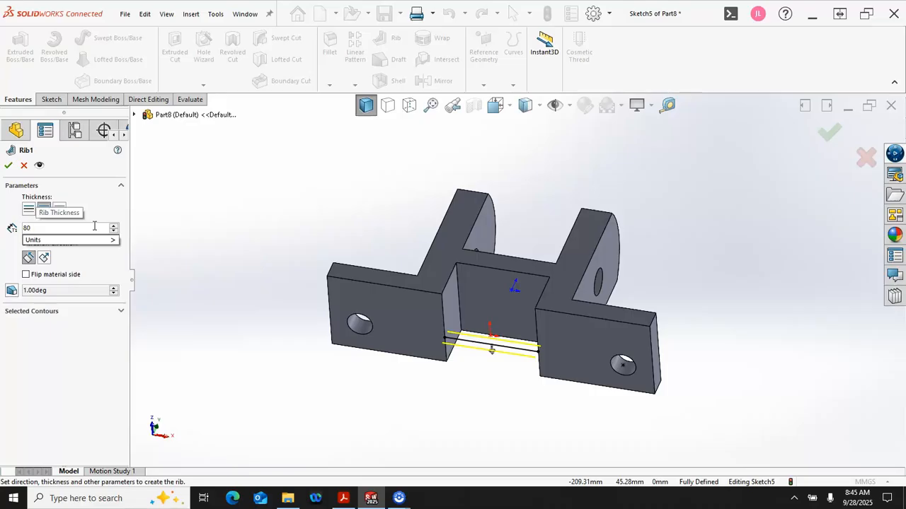
click(86, 227)
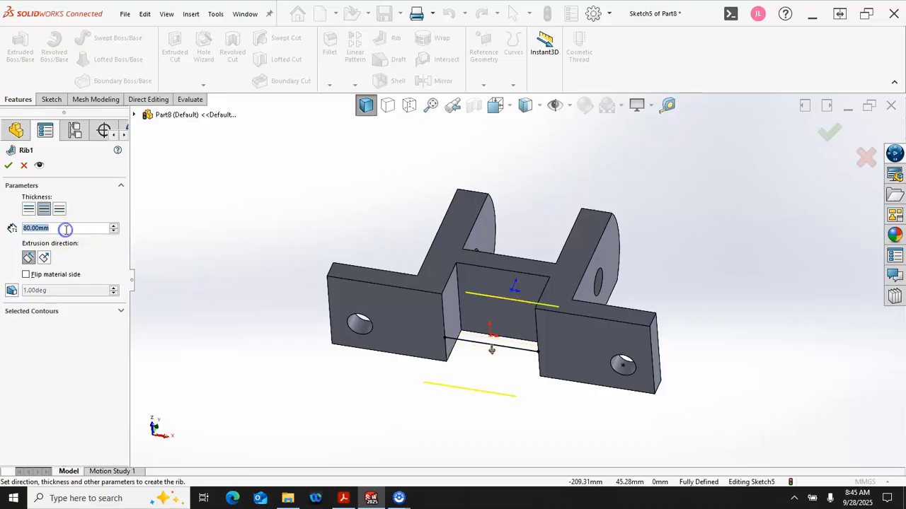
text(8)
key(Tab)
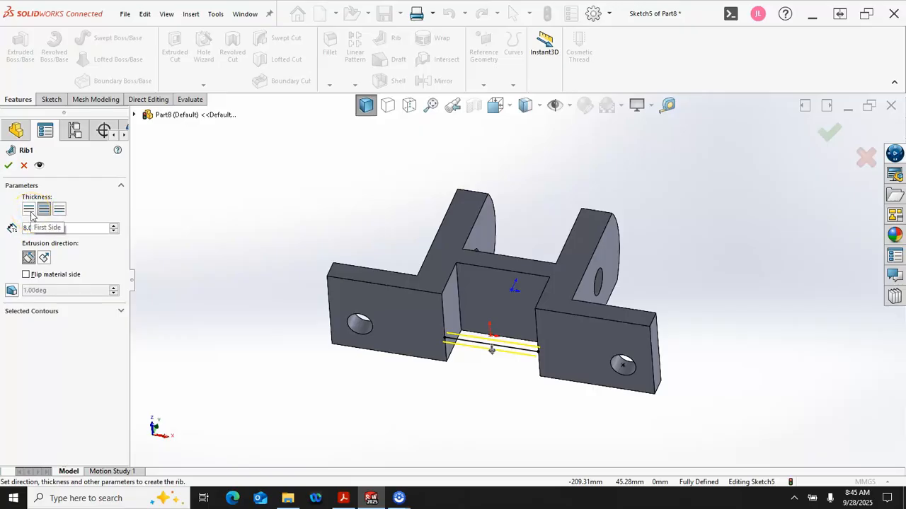
click(40, 211)
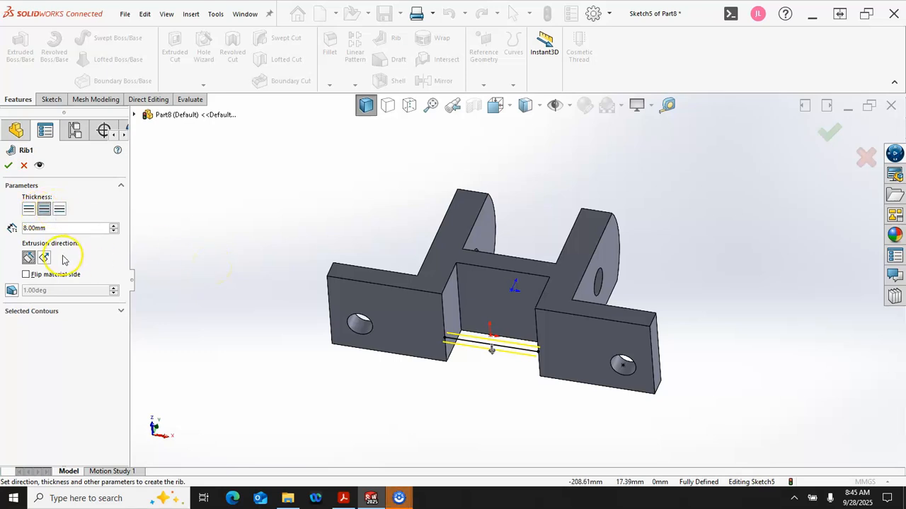
- Set the rib's extrusion direction normal to the sketch with the Linear type, and create the rib
middle_drag(164, 272, 244, 336)
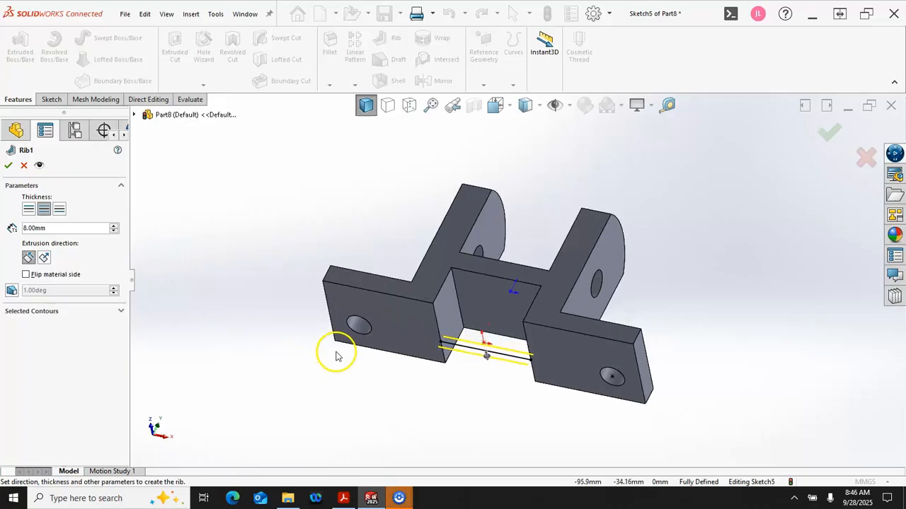
click(43, 259)
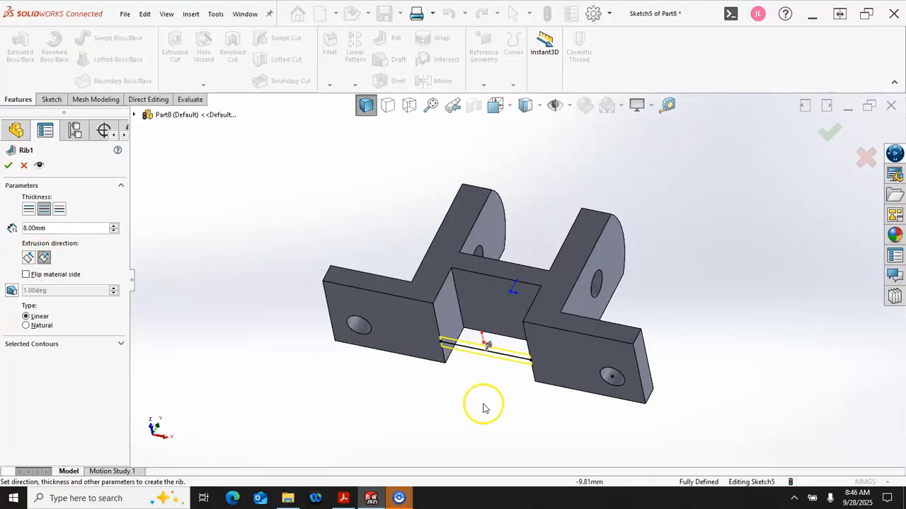
scroll(491, 378, down, 6)
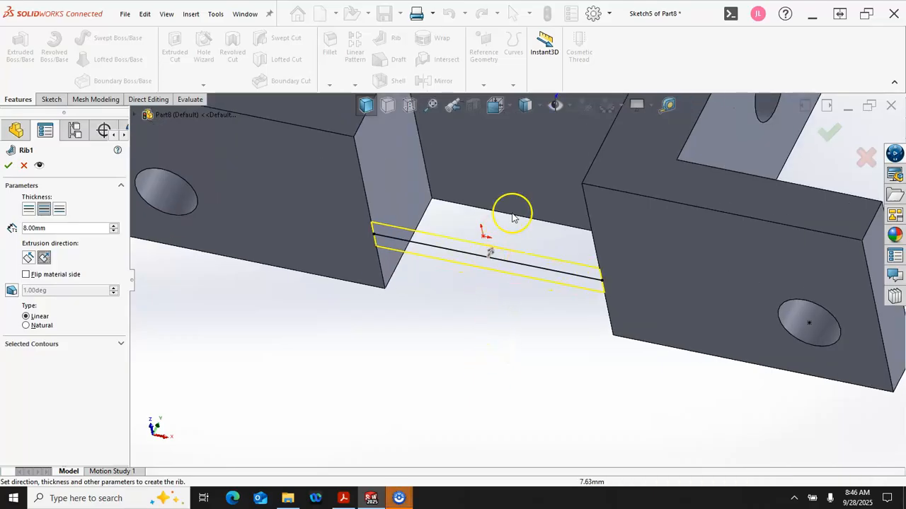
scroll(401, 350, up, 2)
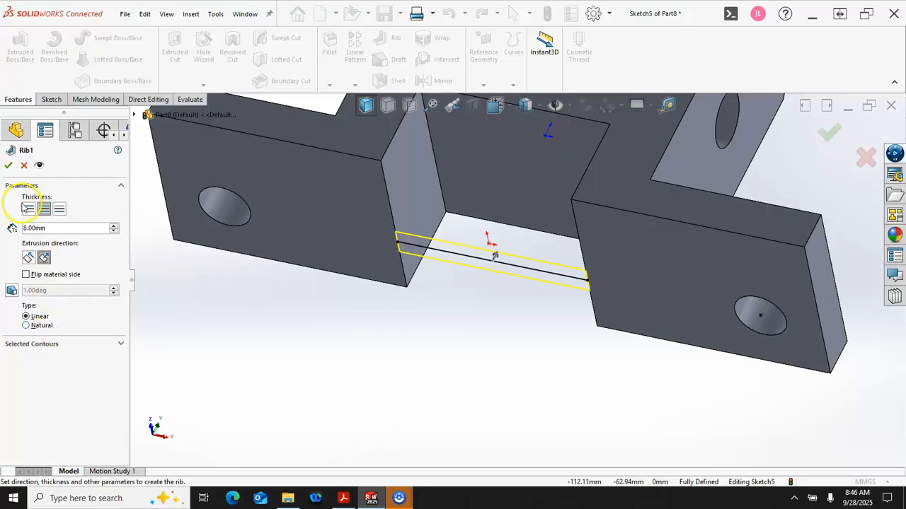
click(9, 164)
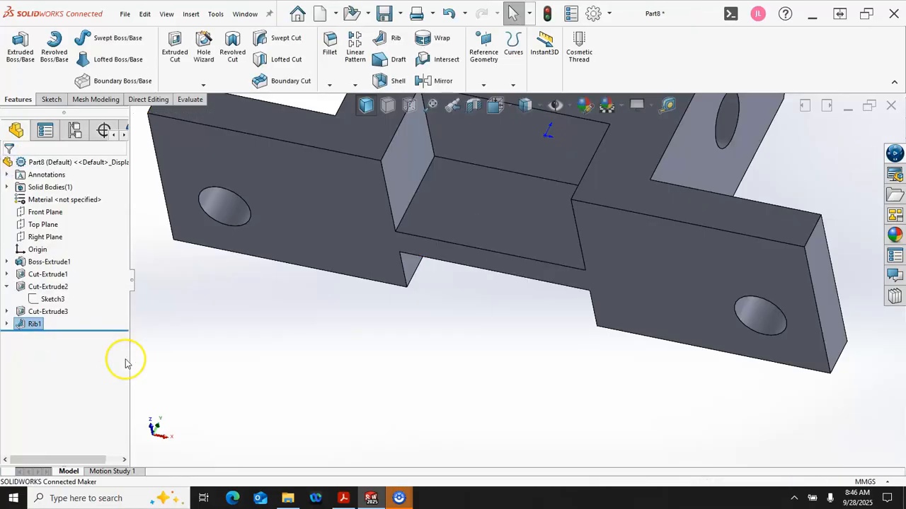
click(201, 356)
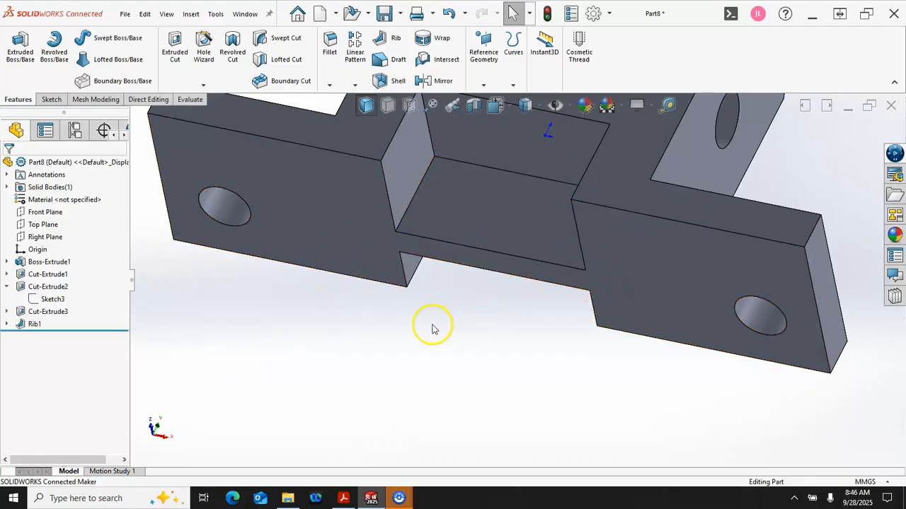
- Start a distance-distance Chamfer on the front outer vertical corner edges of both feet
key(ctrl+7)
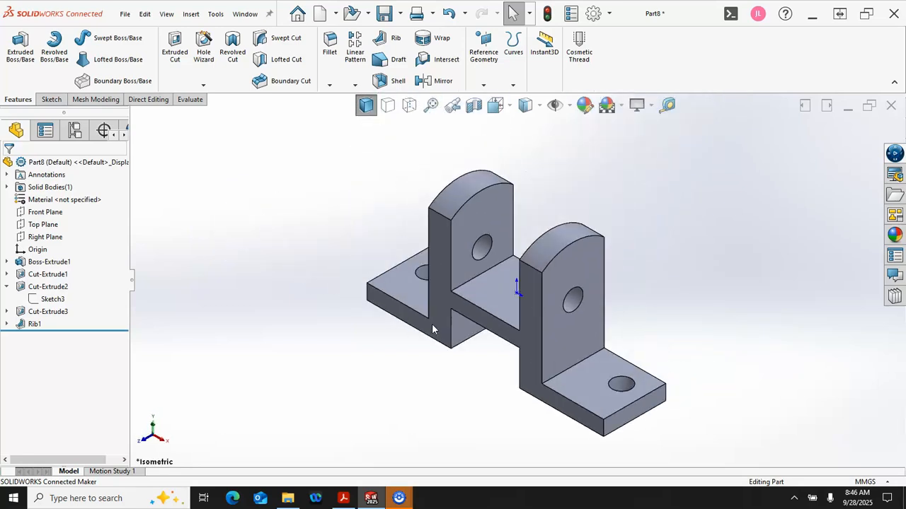
click(365, 296)
click(366, 296)
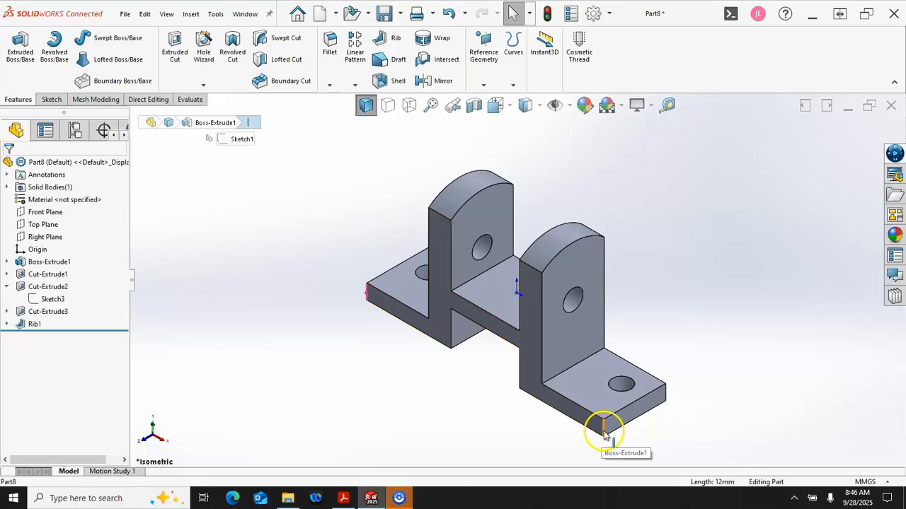
click(604, 428)
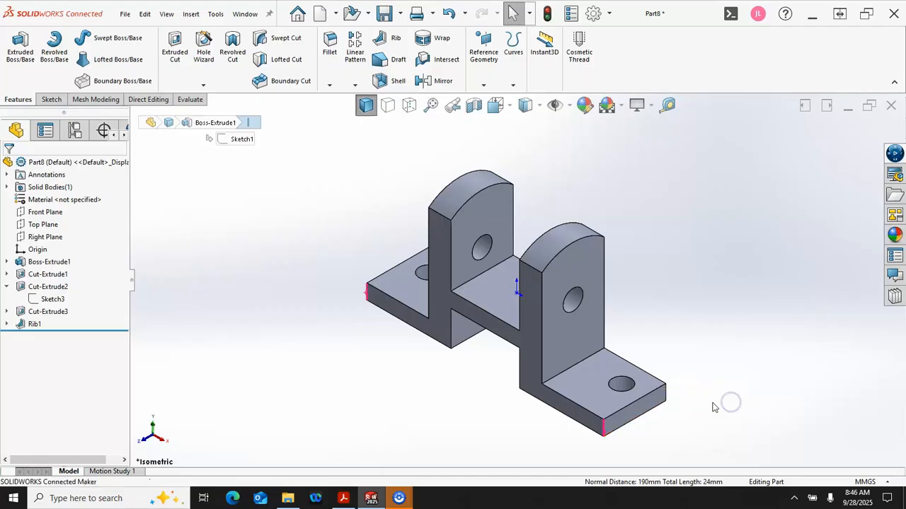
click(65, 204)
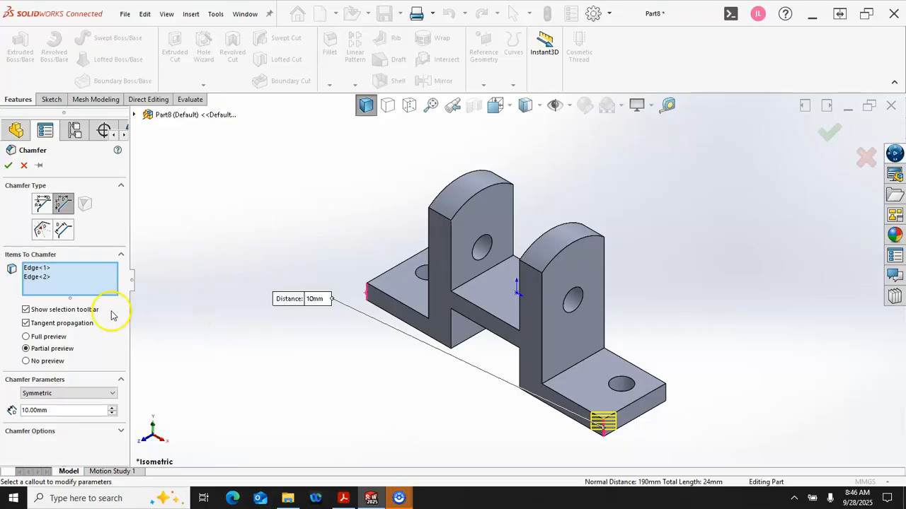
- Make the foot corner chamfers asymmetric with Distance 1 of 20 mm and Distance 2 of 25 mm, and create them
click(87, 396)
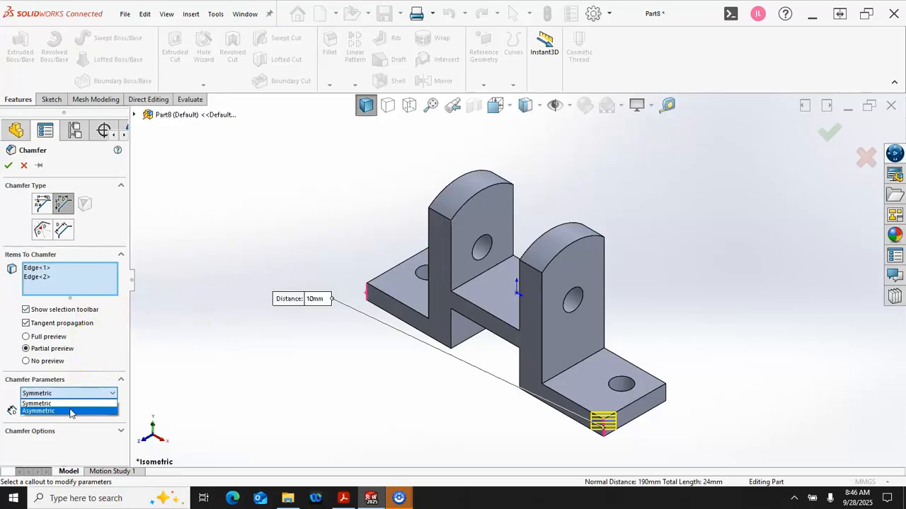
click(67, 405)
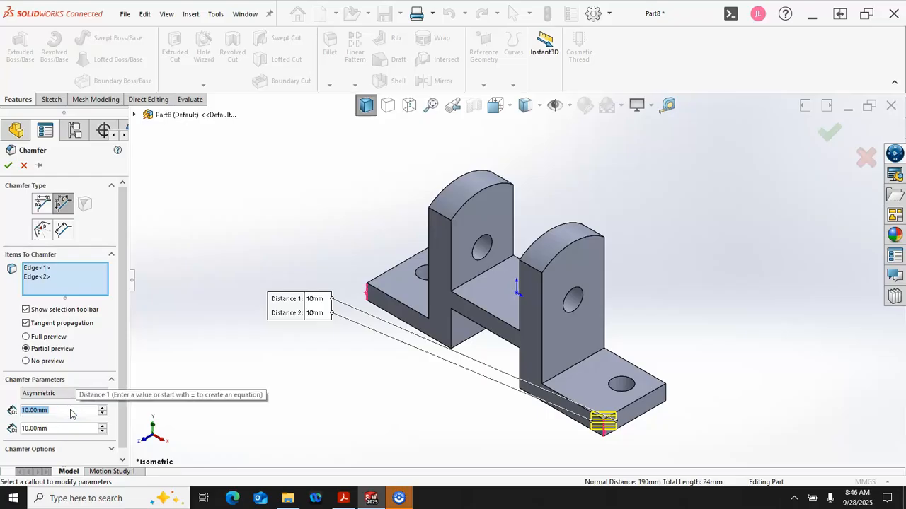
text(20)
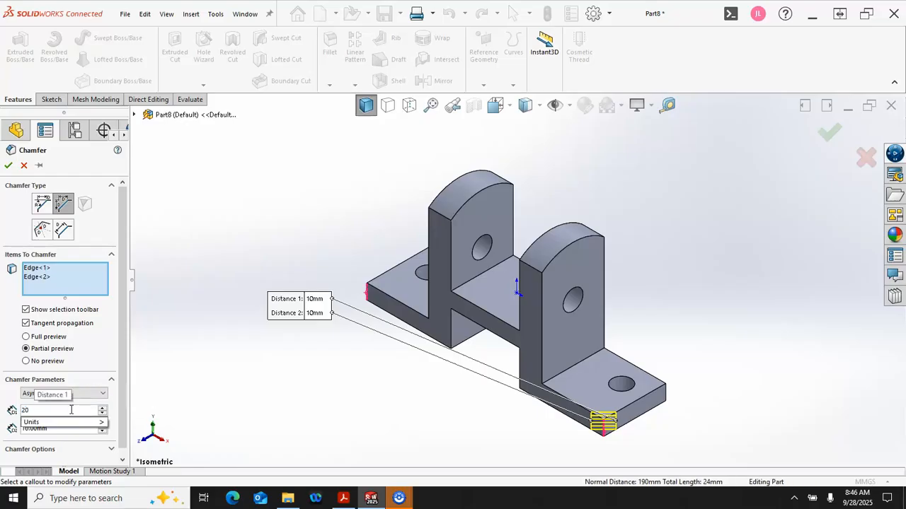
key(Tab)
text(25)
key(Tab)
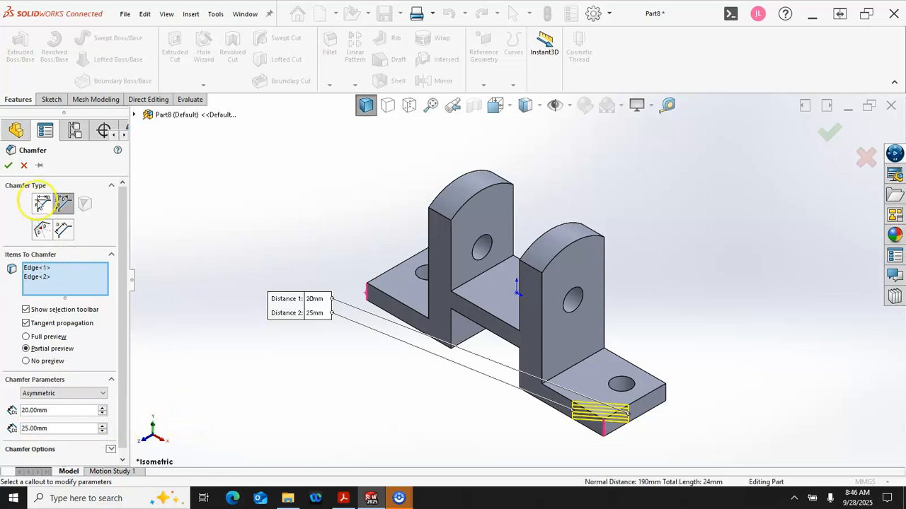
click(8, 165)
middle_drag(218, 356, 263, 407)
click(315, 391)
key(ctrl+5)
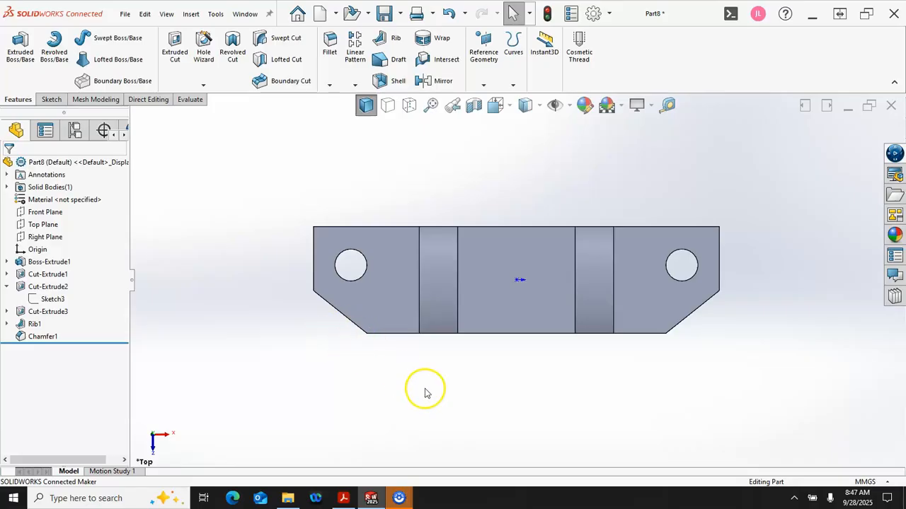
- Save the part as 4-8 in the A05 folder, showing the bracket in isometric view
key(ctrl+7)
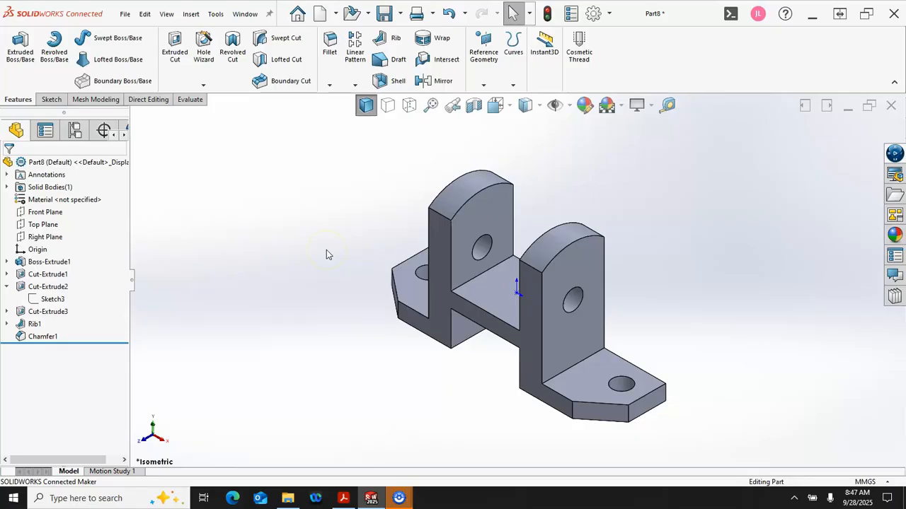
scroll(328, 254, up, 1)
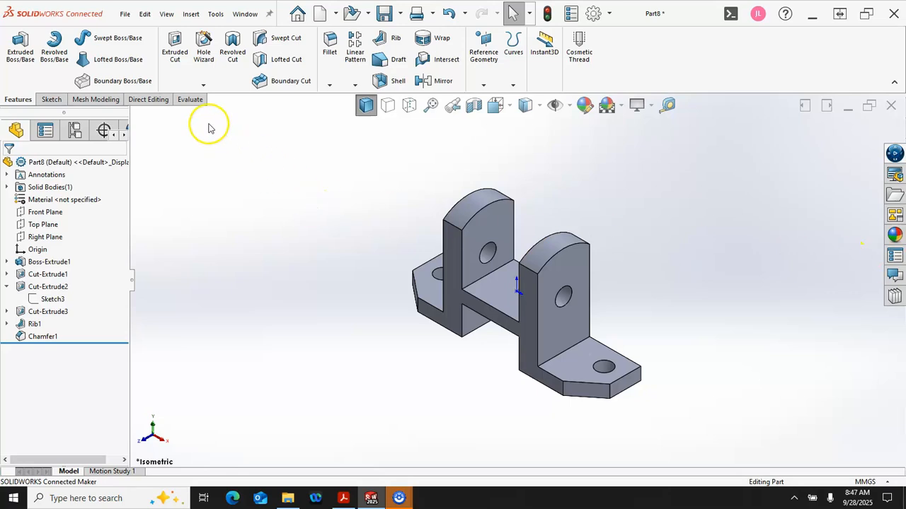
click(383, 13)
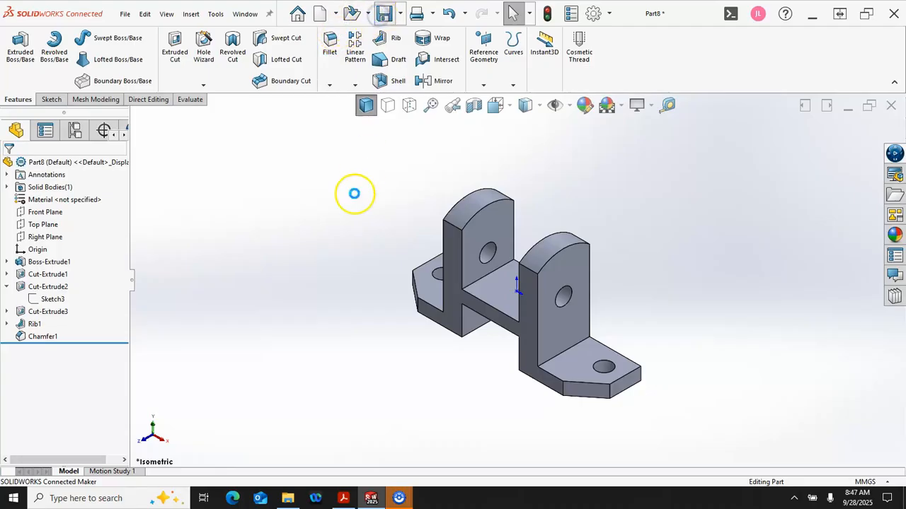
text(4-8)
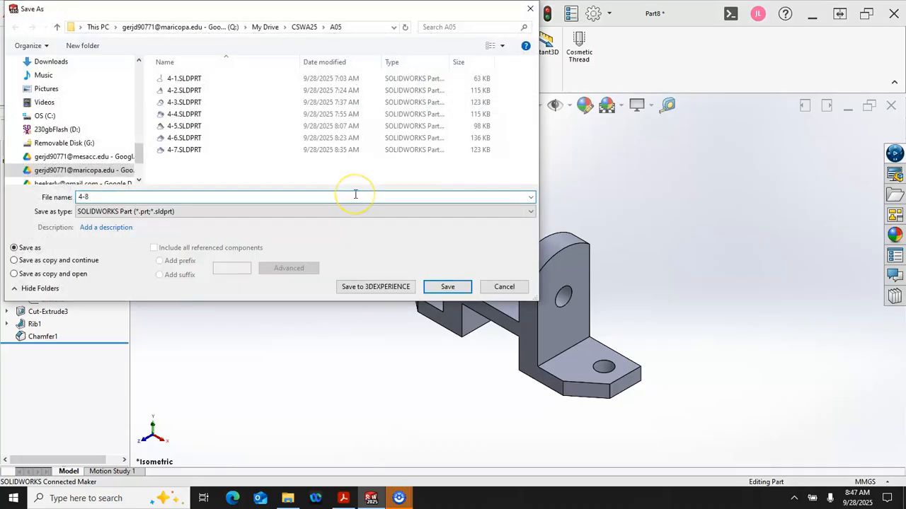
click(442, 287)
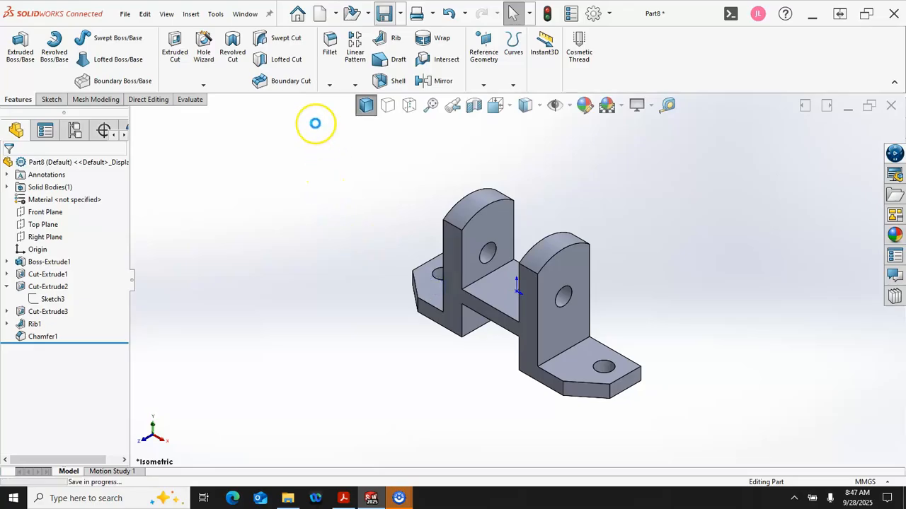
- Check the bracket's mass properties and close the report
click(190, 99)
click(150, 41)
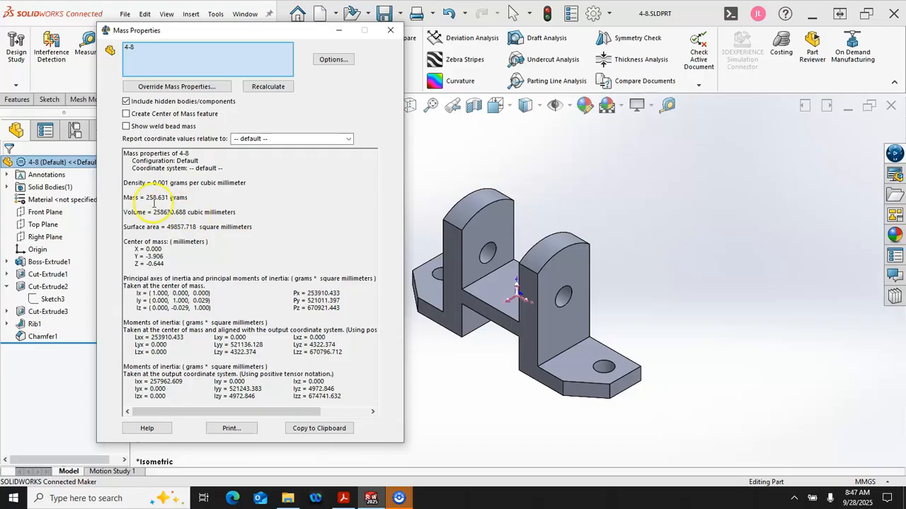
click(390, 31)
click(384, 217)
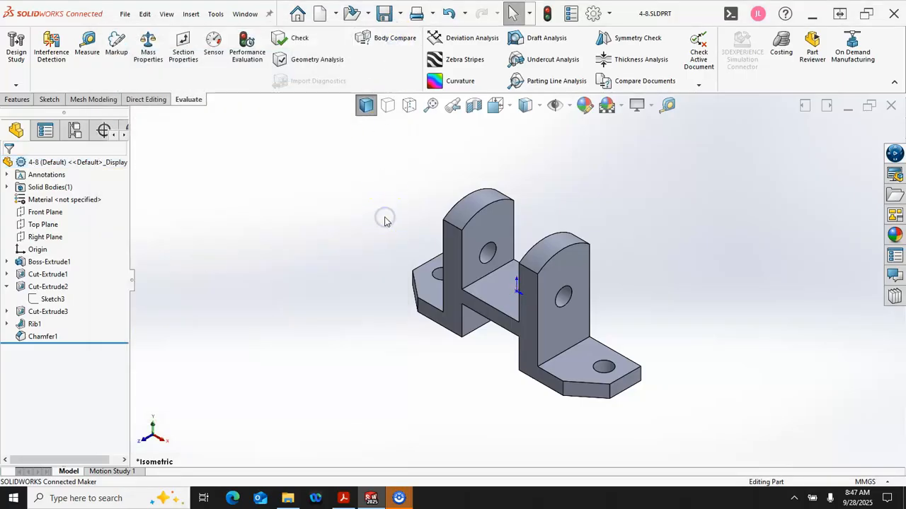